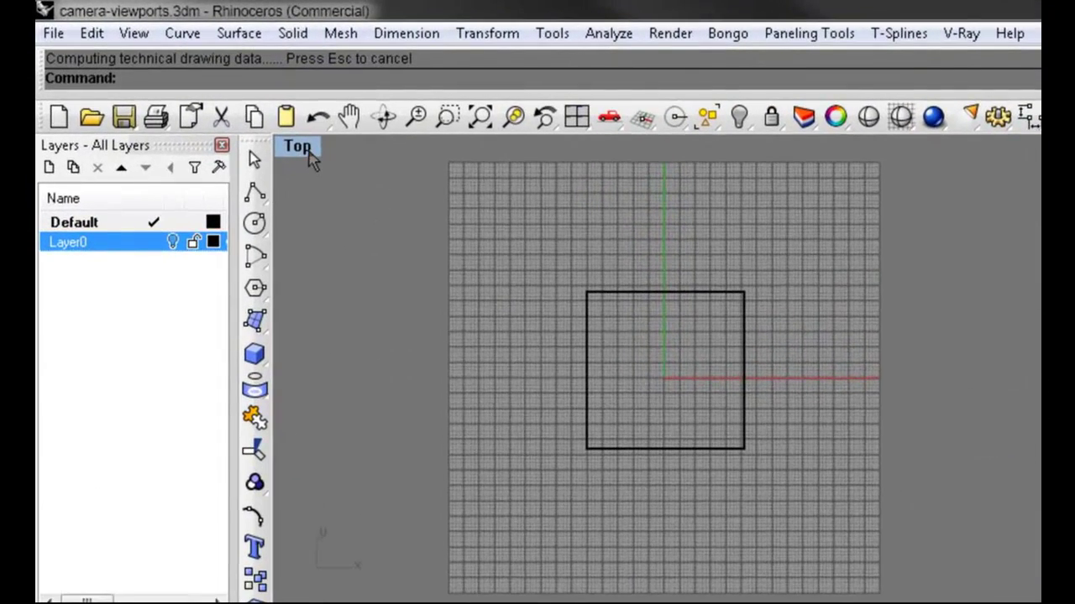
Change the Top viewport to the Bottom view
click(309, 156)
mouse_move(408, 475)
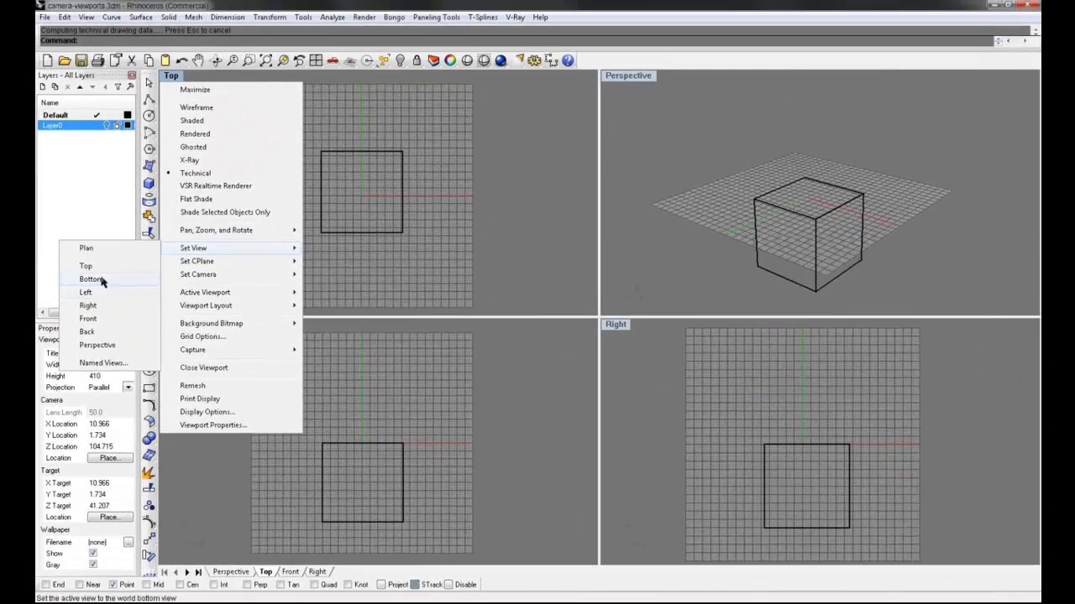
click(99, 280)
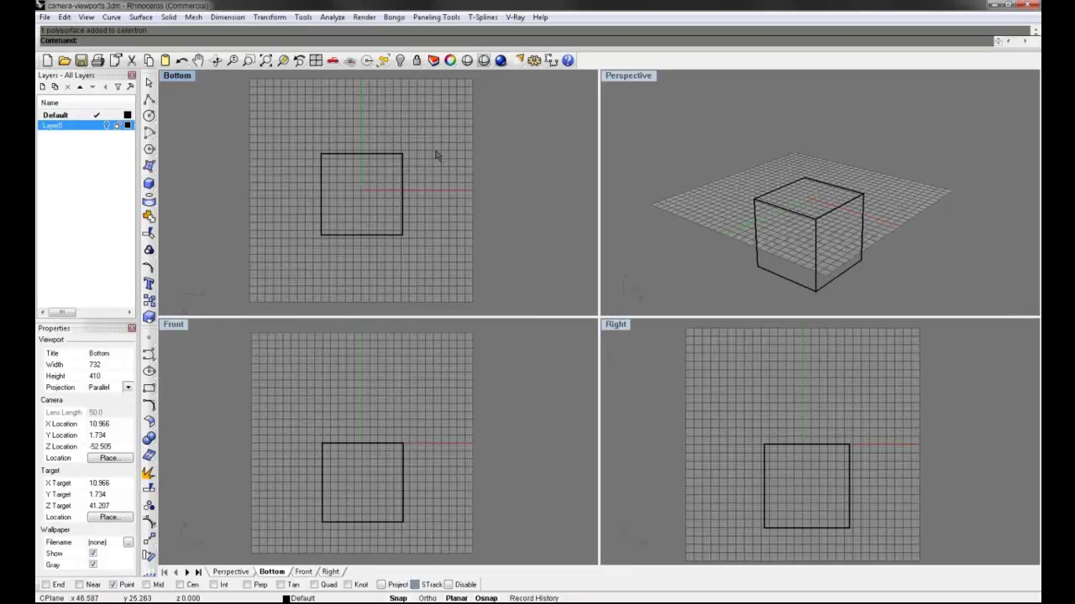
Delete the box and turn on Layer0 so that its camera model is displayed
drag(434, 152, 343, 204)
key(Delete)
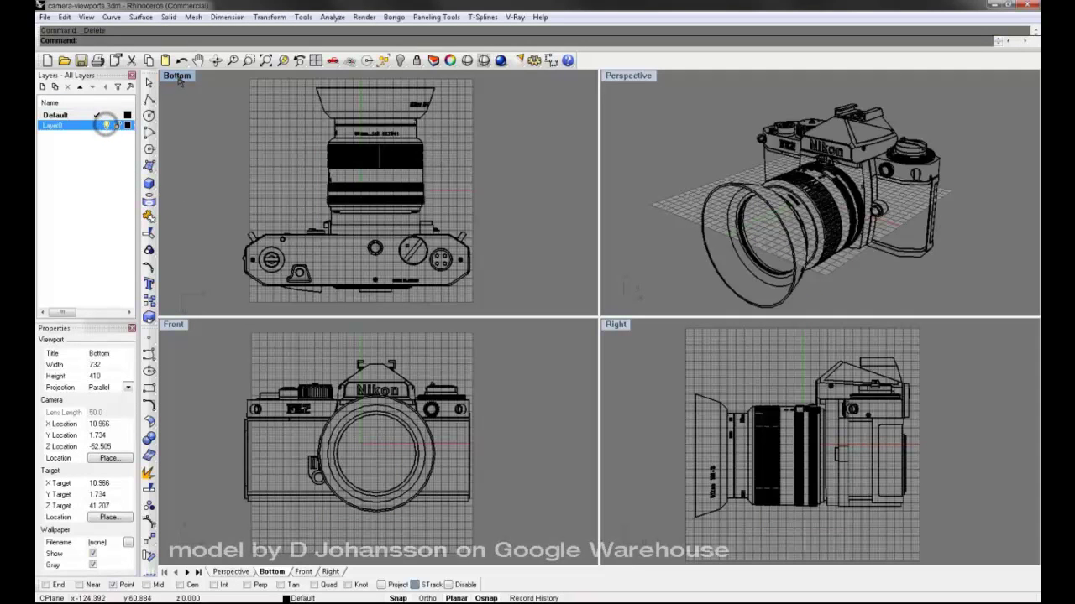
Set the Bottom viewport back to the Top view
click(177, 76)
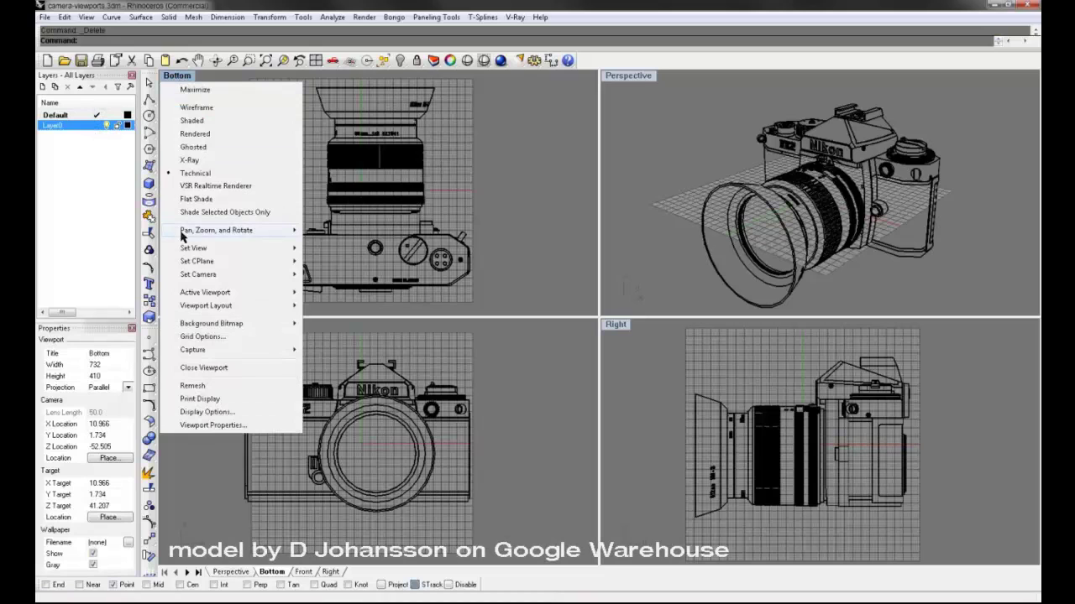
mouse_move(192, 248)
click(121, 266)
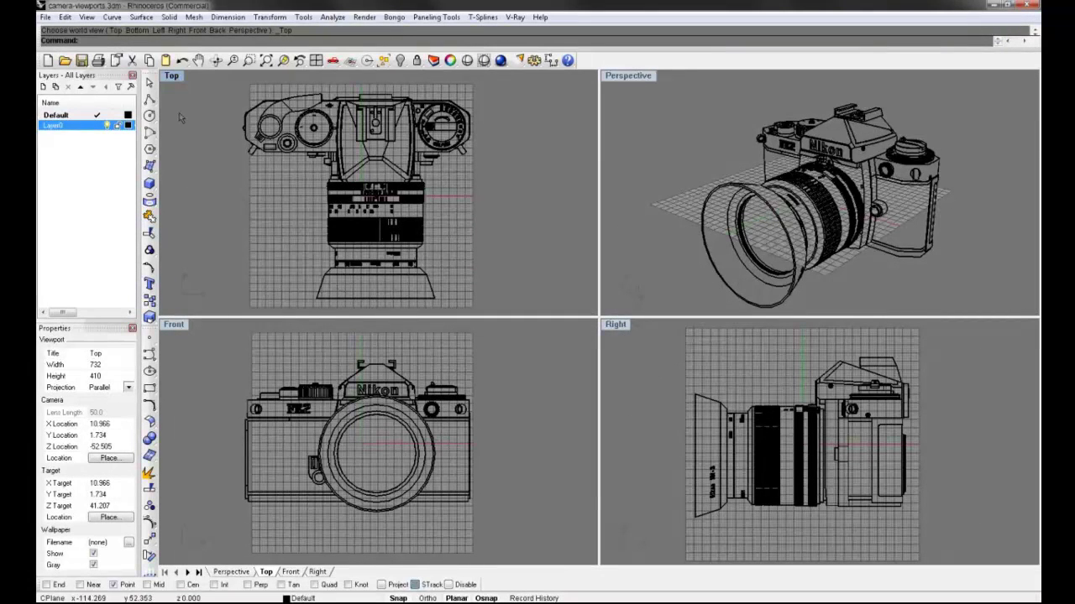
Set the display mode of the Top and Front viewports to Wireframe
click(177, 77)
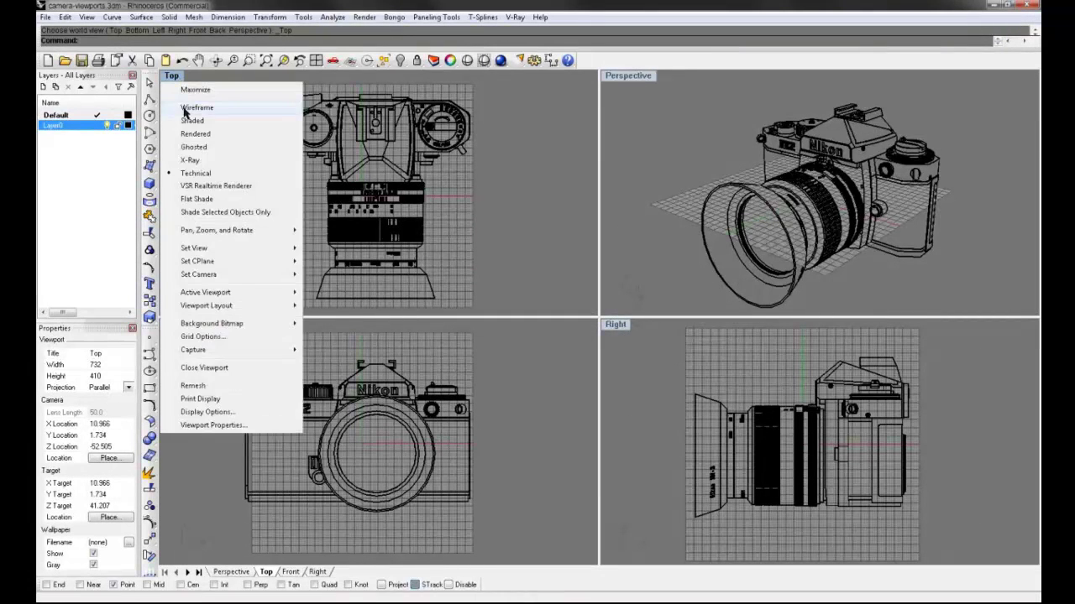
click(186, 109)
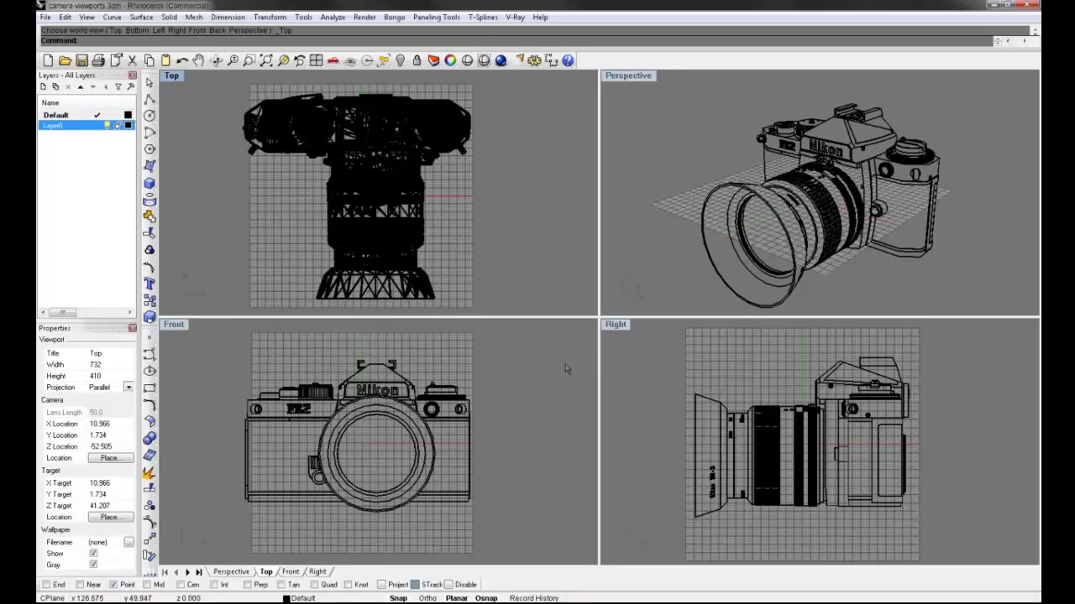
click(178, 322)
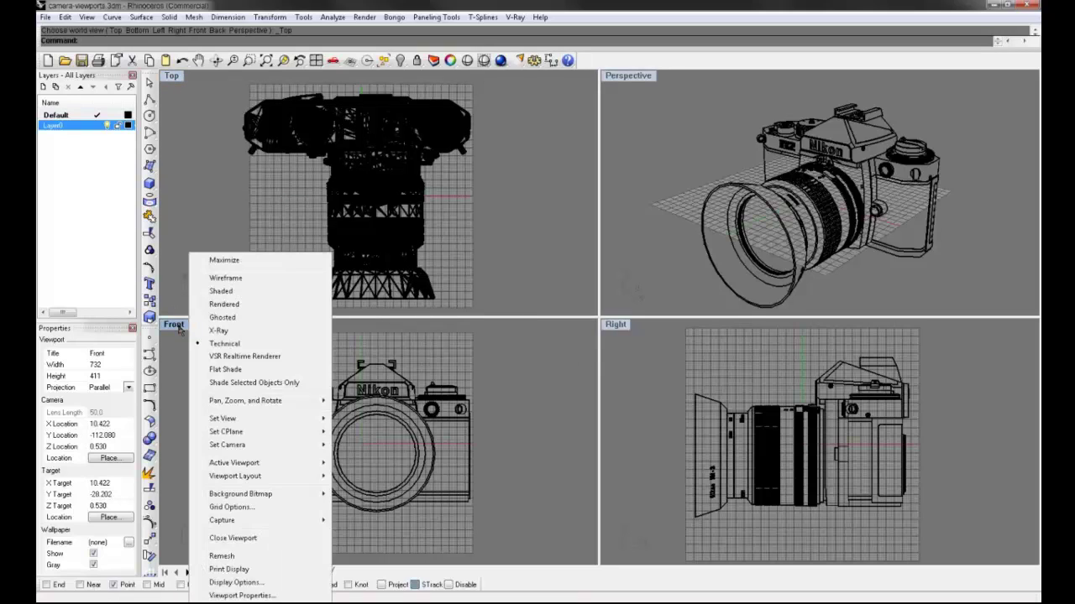
click(249, 278)
Set the Right viewport's display mode to Shaded and the Perspective viewport's to Rendered
click(615, 324)
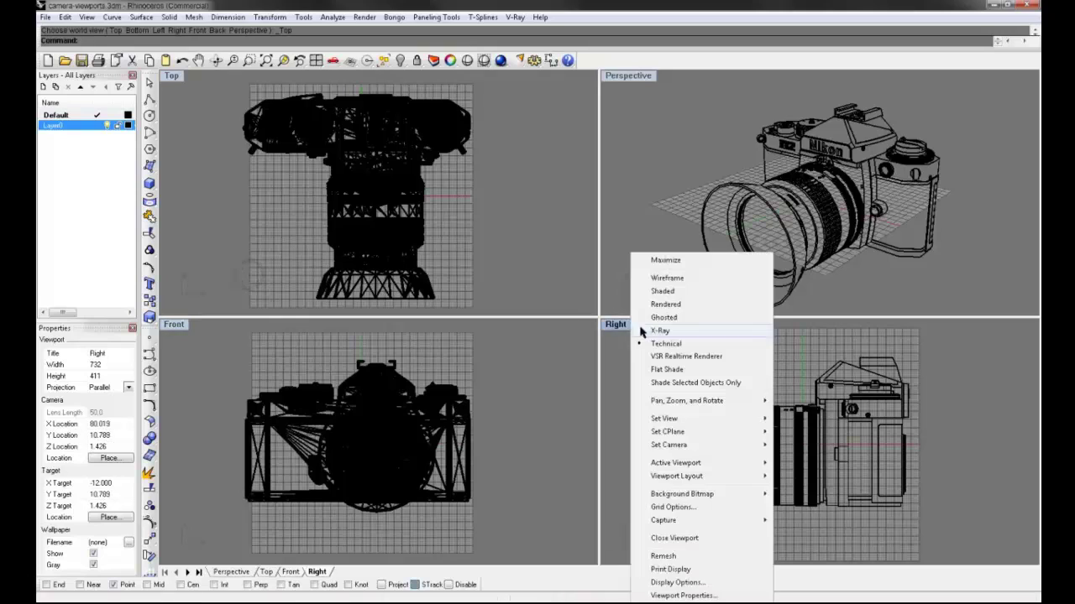
click(662, 290)
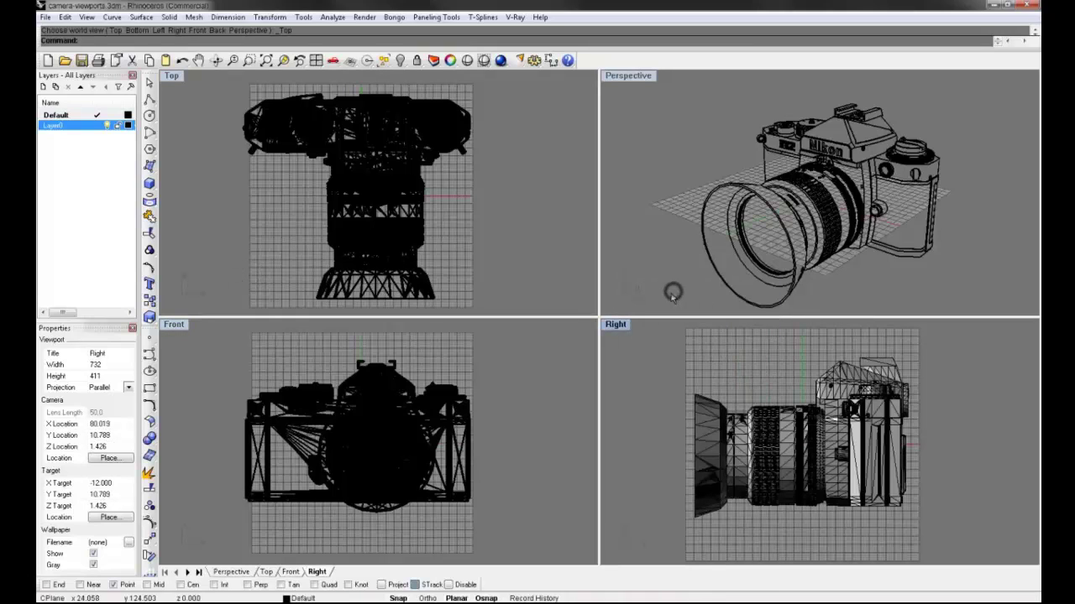
click(628, 76)
click(637, 139)
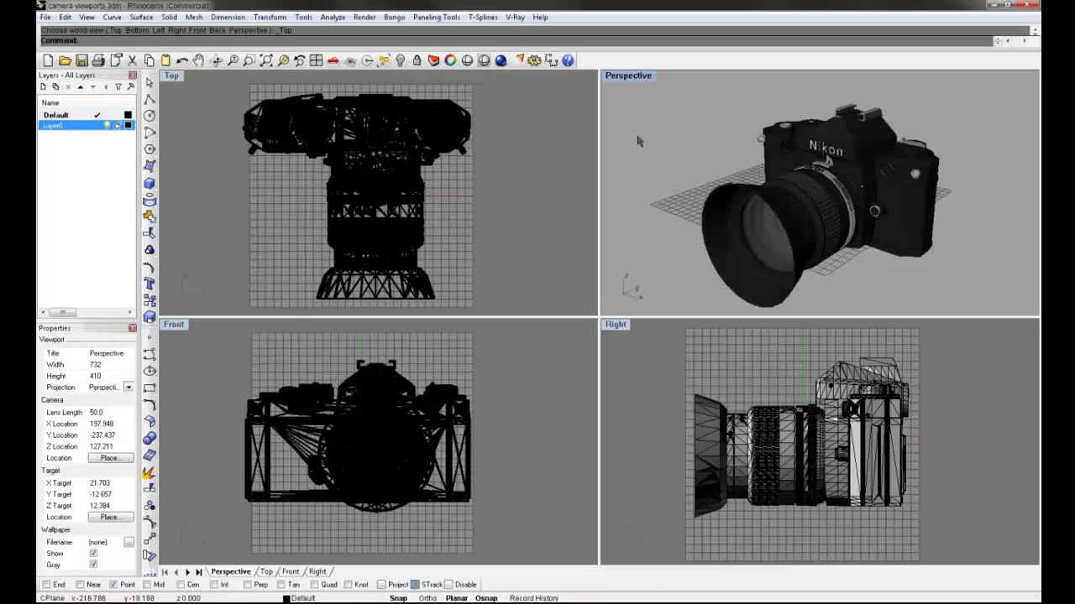
Set the Perspective viewport's lens length to 25 mm and inspect the camera model with the wider lens
right_drag(637, 139, 636, 117)
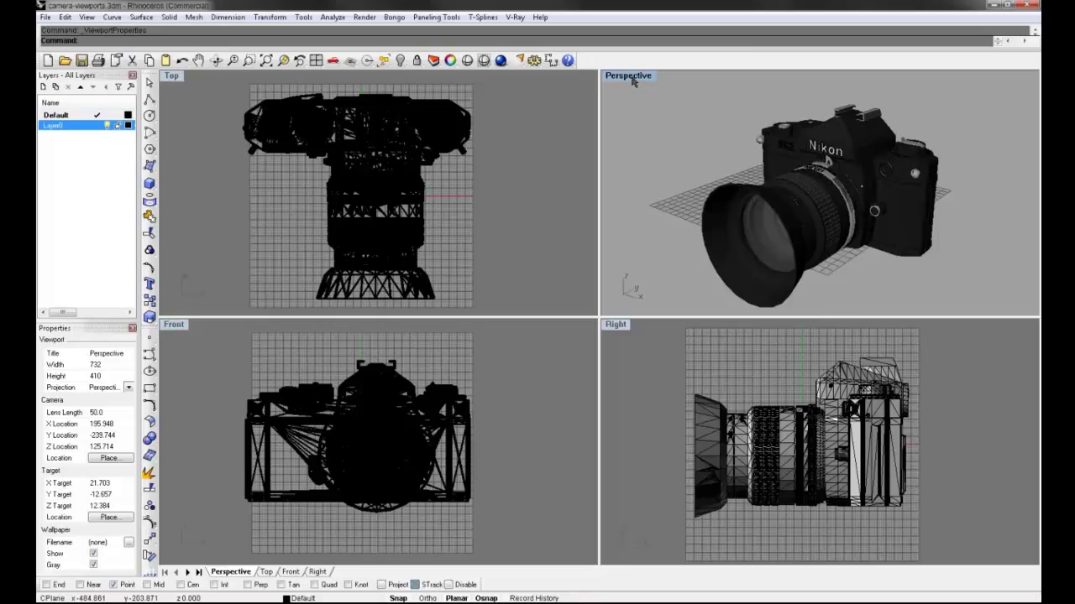
click(632, 78)
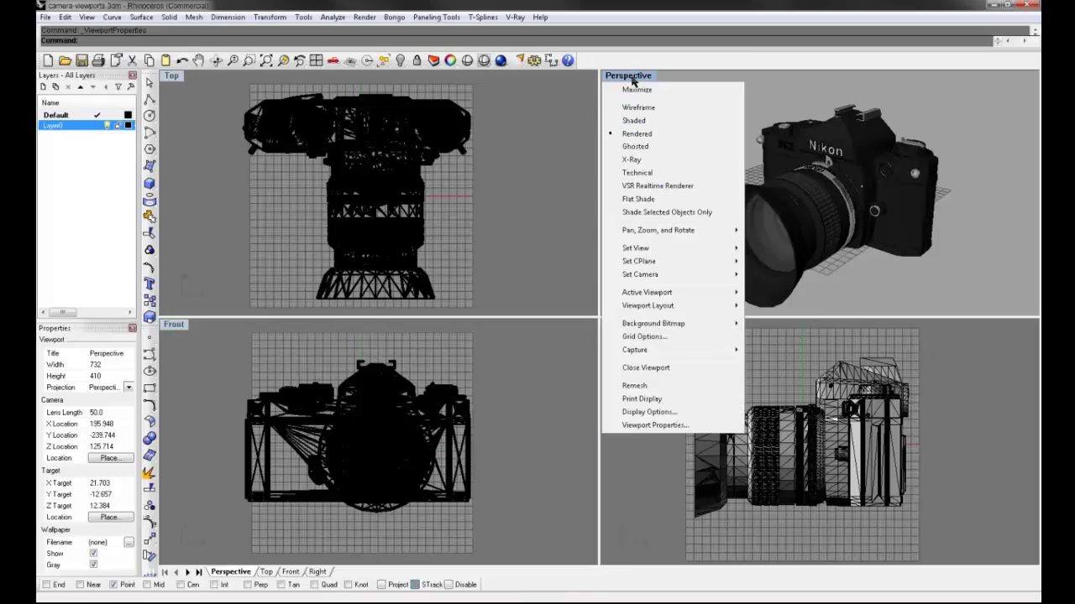
click(639, 426)
click(504, 279)
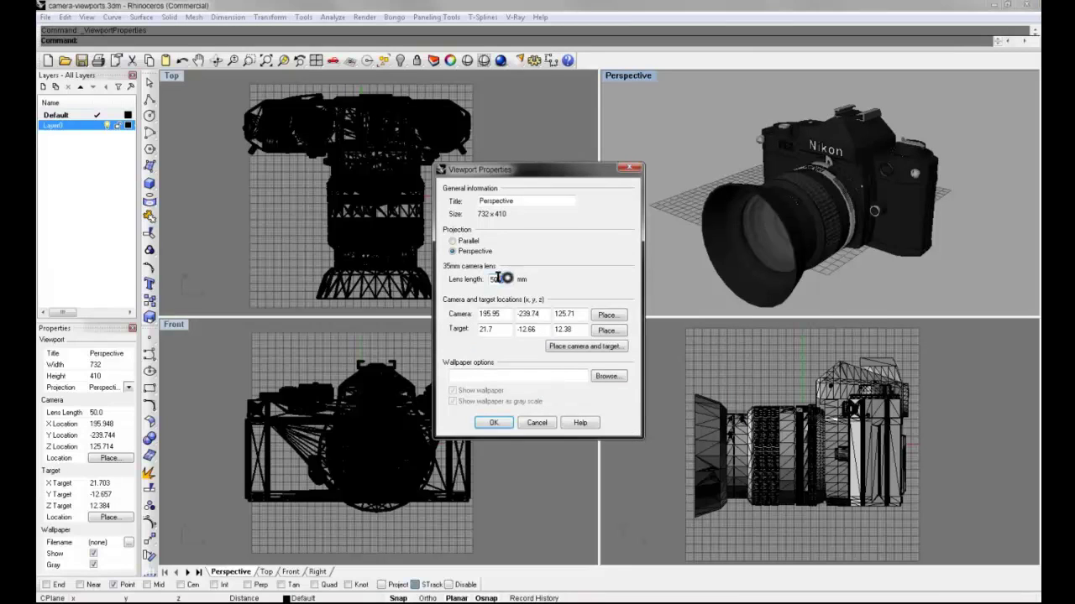
double_click(499, 279)
click(495, 423)
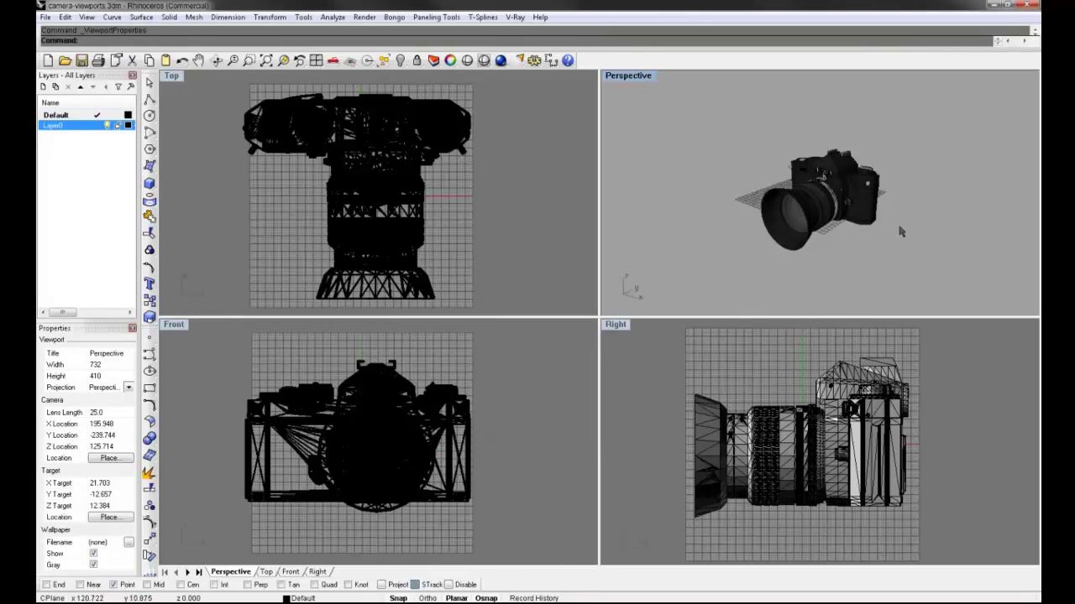
right_drag(901, 231, 729, 147)
scroll(967, 163, down, 3)
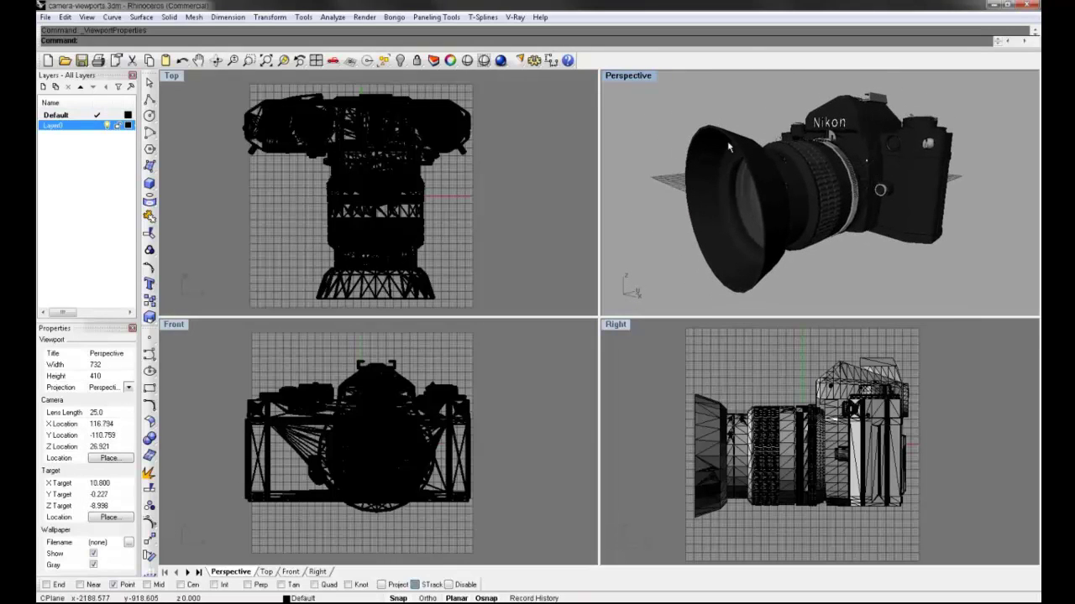
Load lack-side-table__57543_PE163125_S4.jpg as the Perspective viewport's wallpaper, shown without gray scale
click(646, 77)
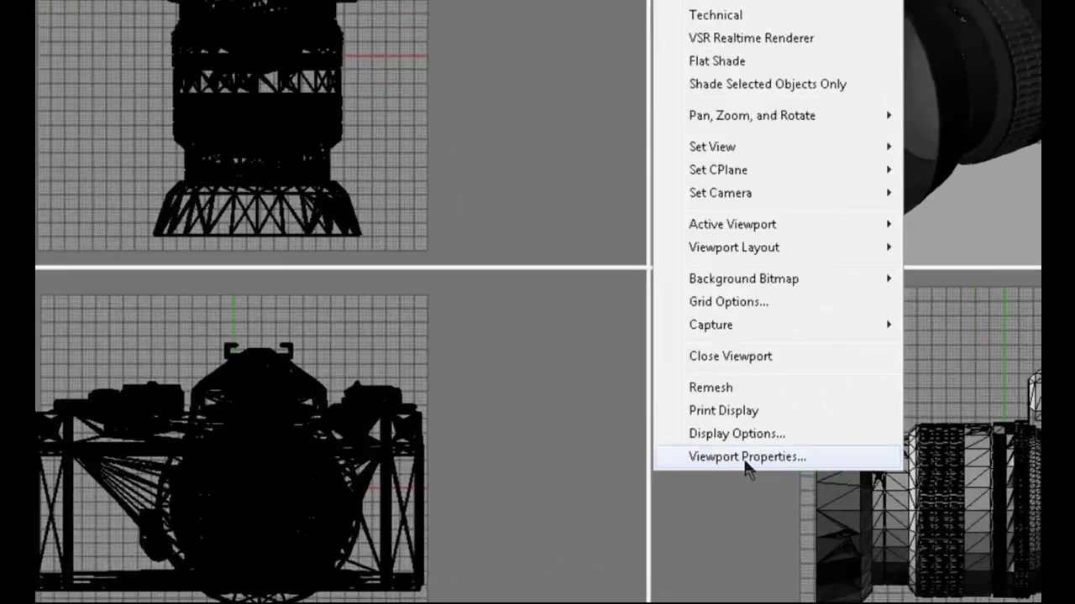
click(748, 457)
click(857, 357)
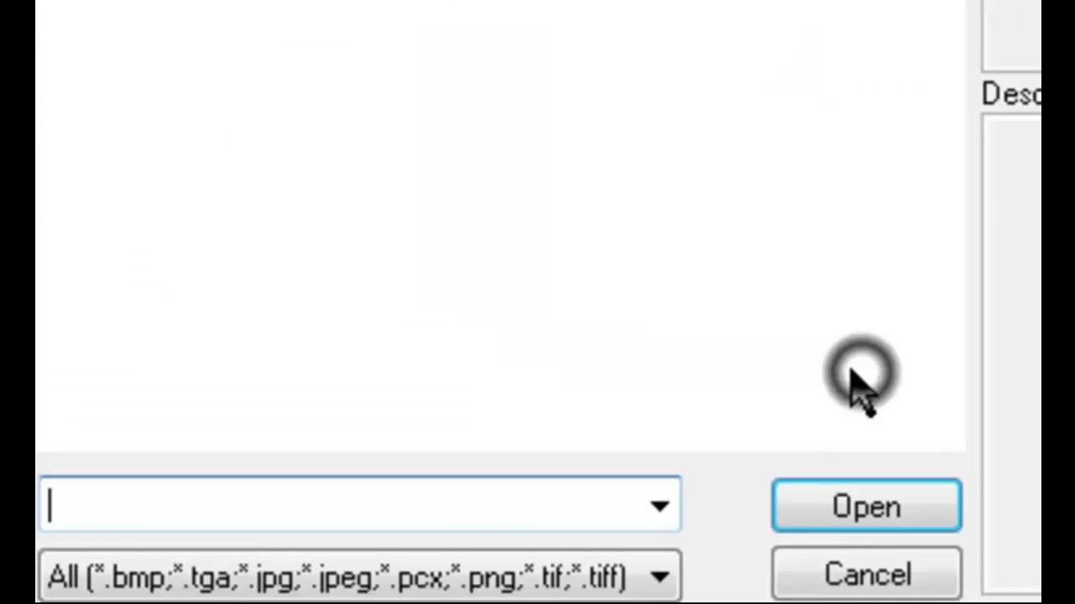
click(147, 69)
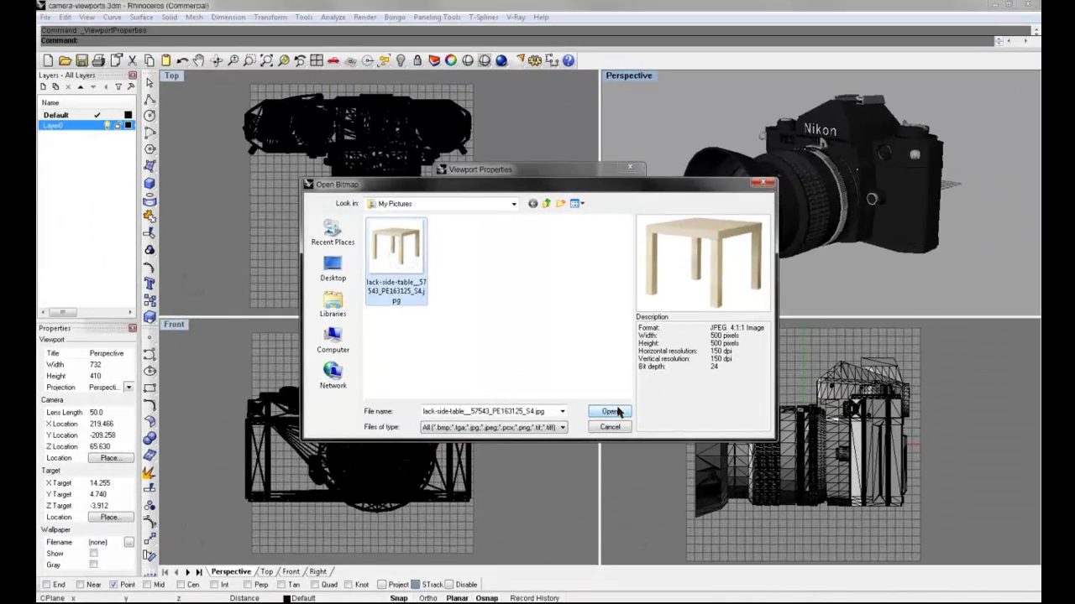
click(610, 412)
click(454, 390)
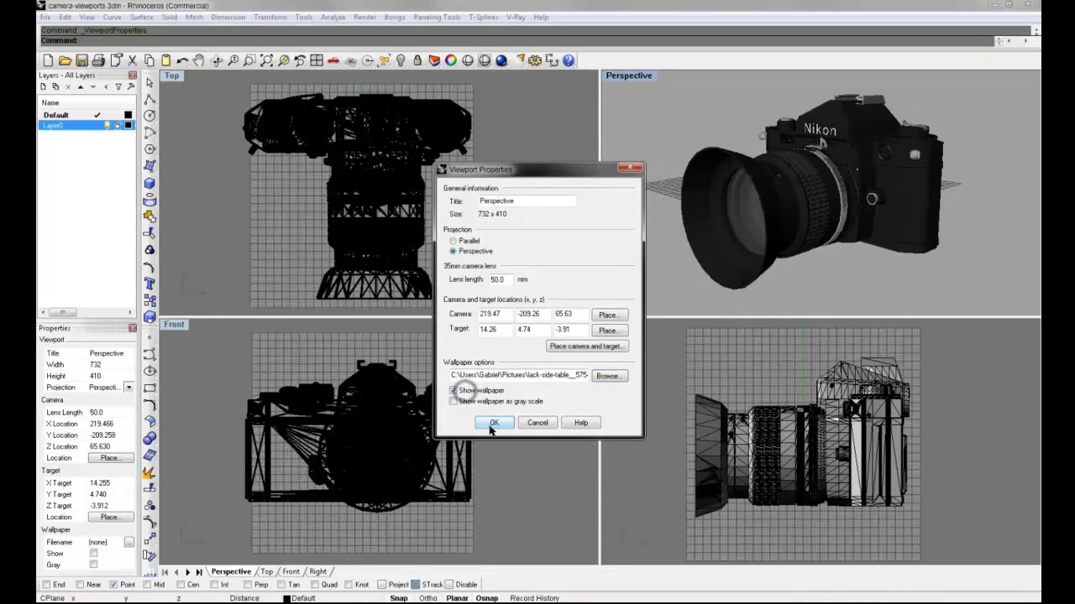
click(493, 423)
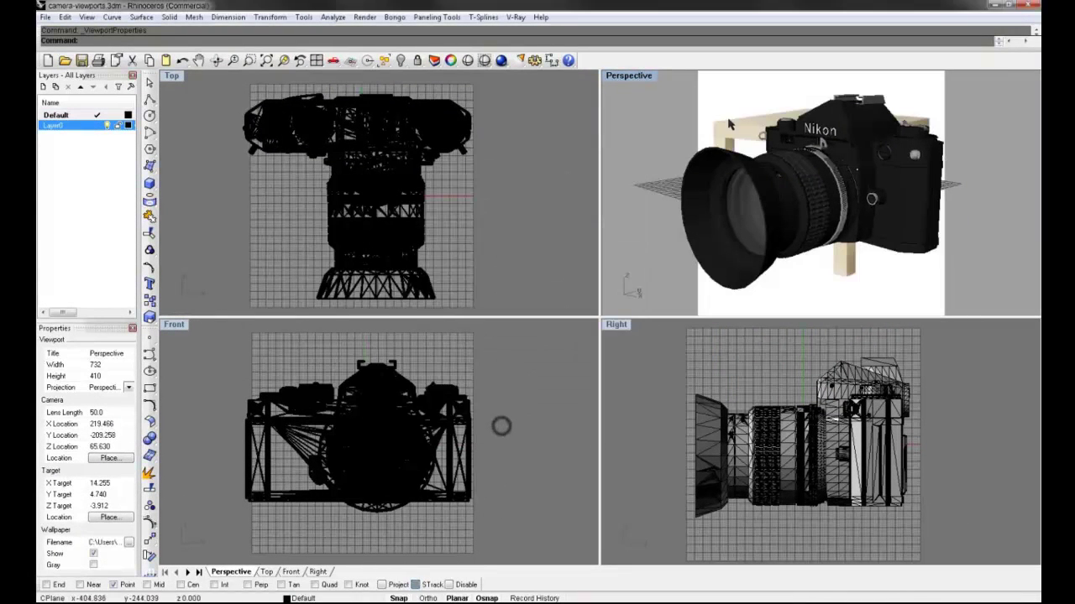
double_click(629, 76)
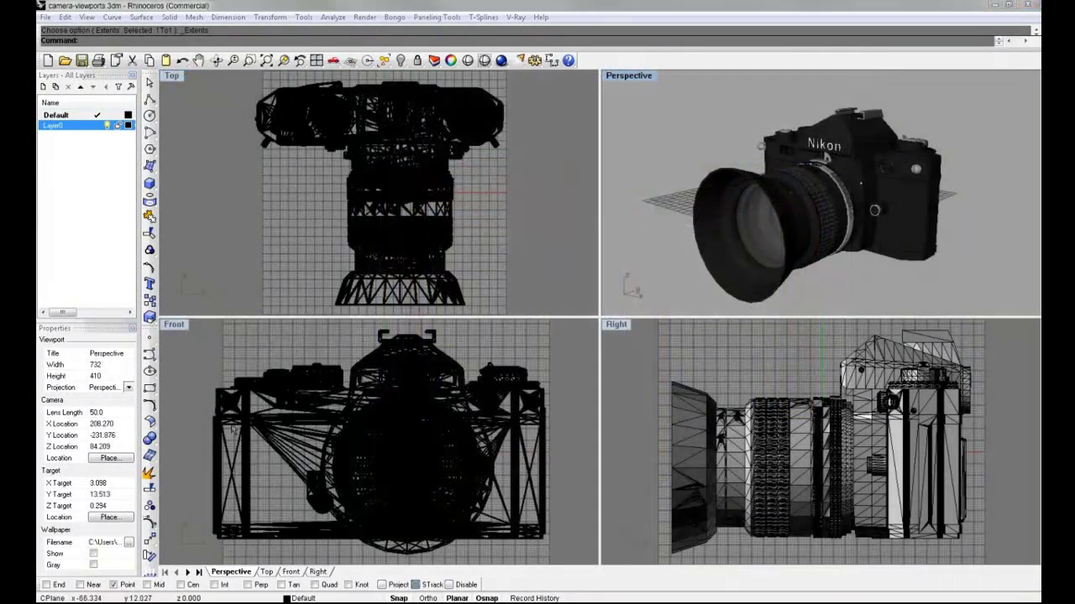
click(171, 77)
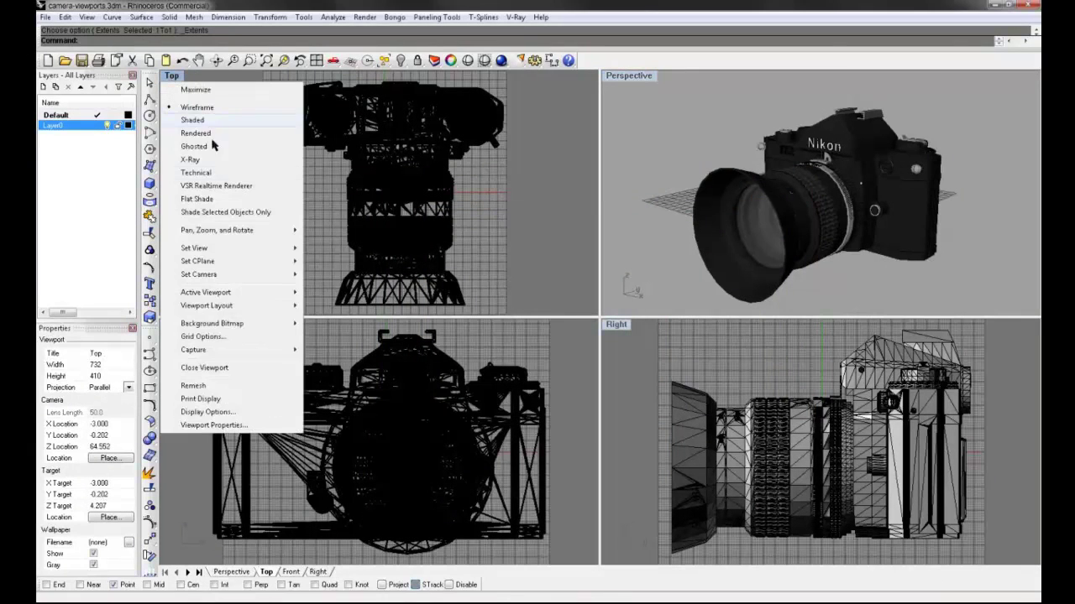
mouse_move(226, 249)
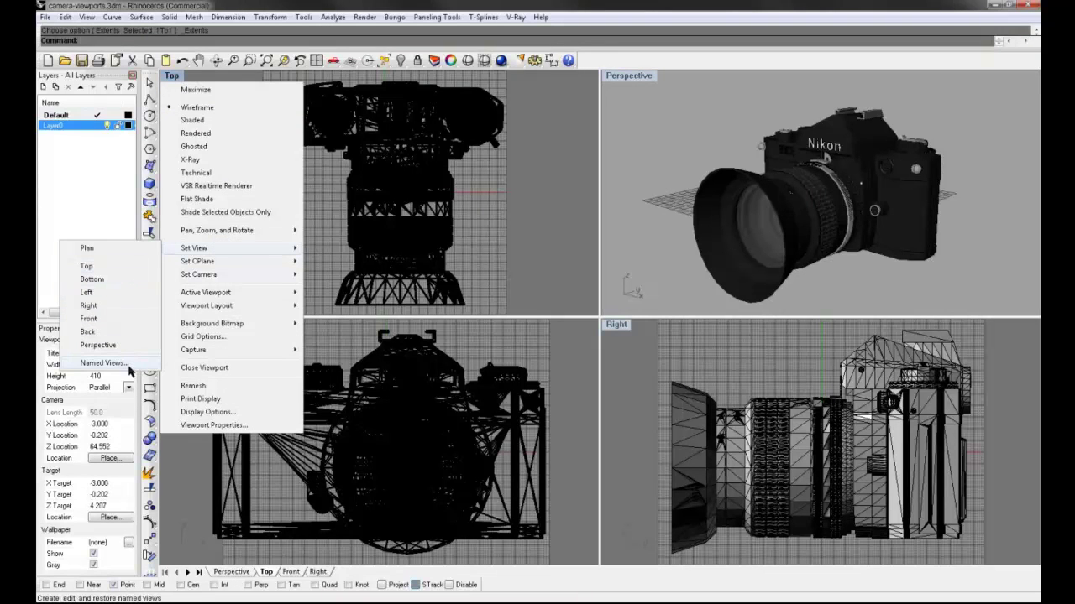
Save a Perspective view of the camera from its other side, lens pointing right, as the named view View-1
right_drag(665, 181, 802, 167)
scroll(797, 170, up, 5)
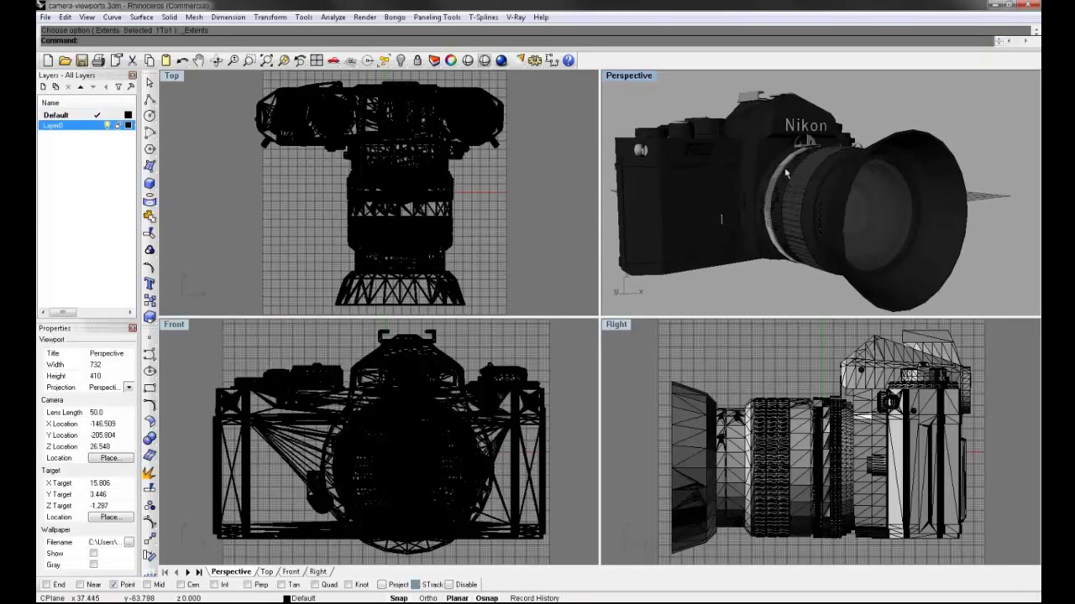
scroll(786, 176, up, 2)
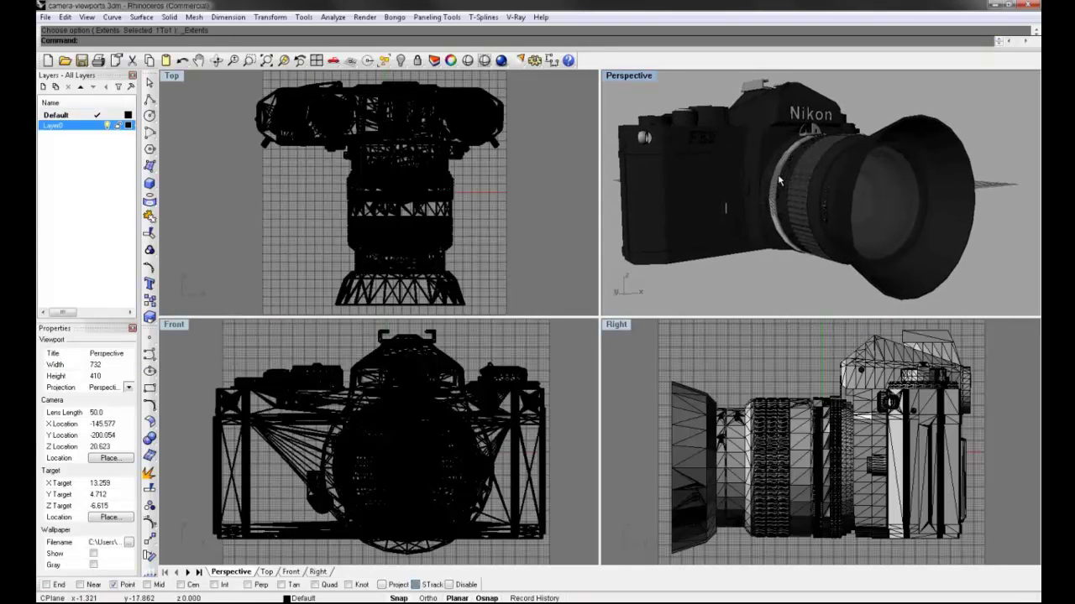
click(638, 75)
mouse_move(651, 251)
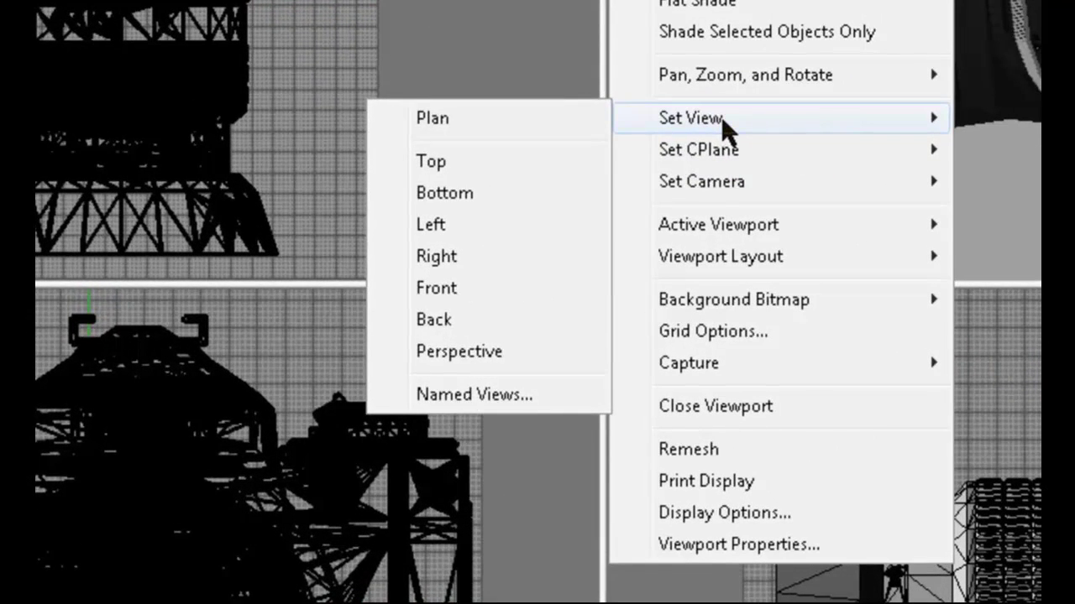
click(504, 401)
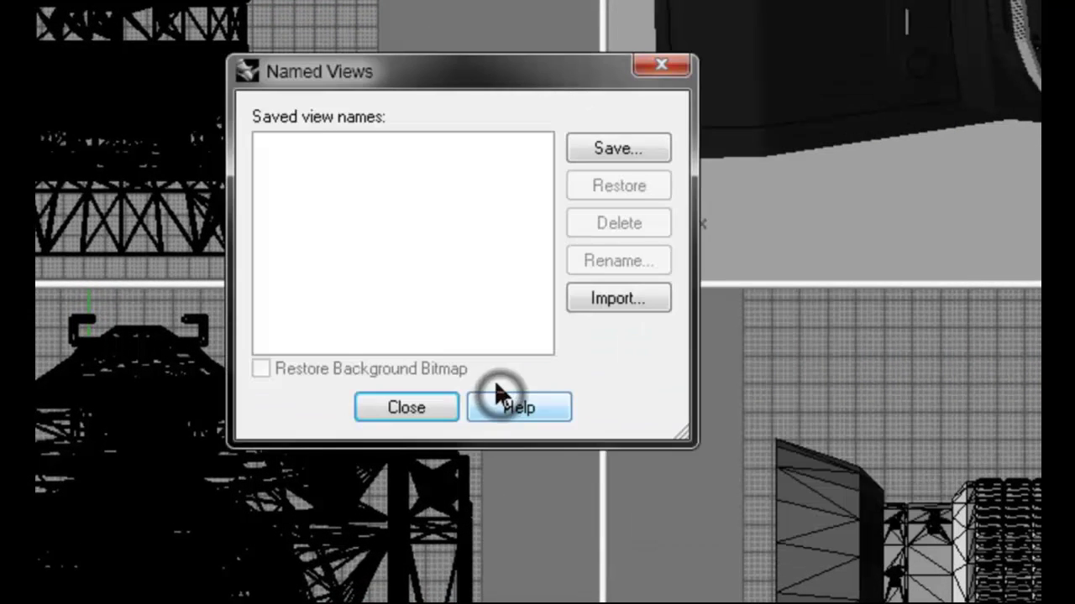
click(626, 152)
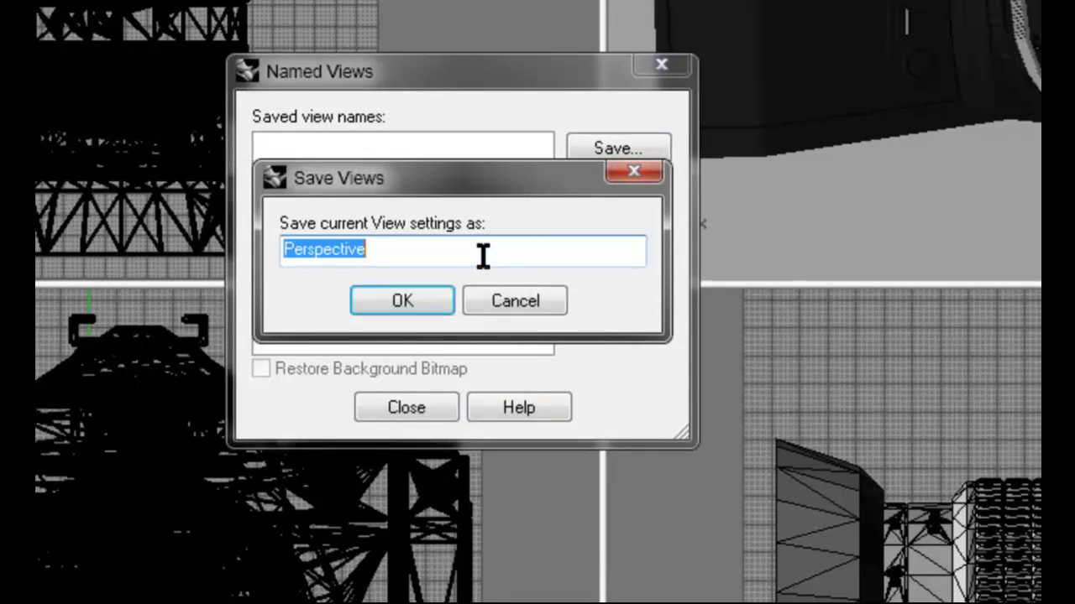
text(V)
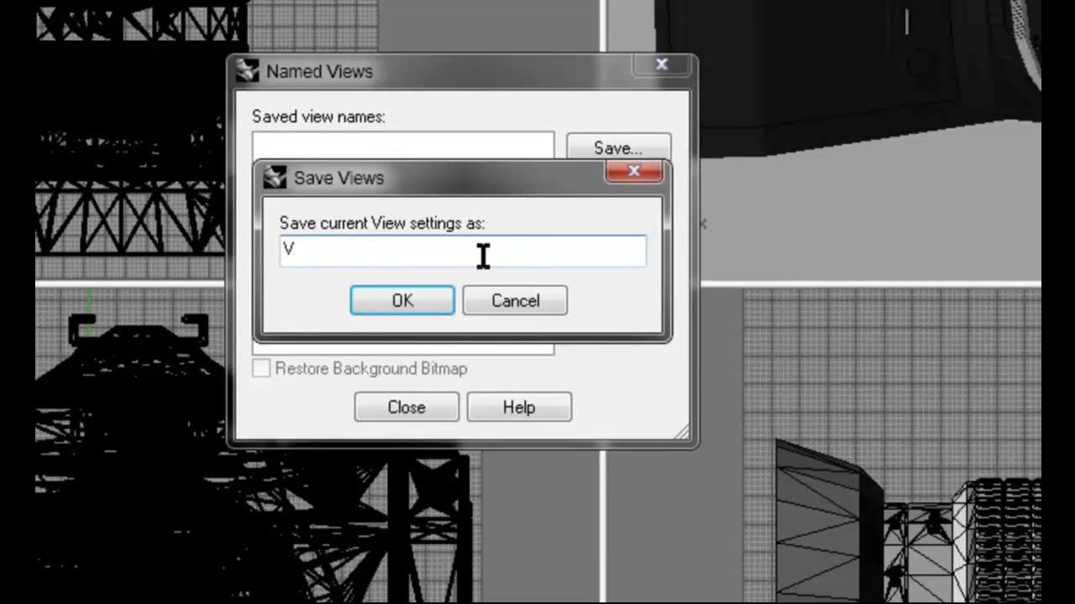
text(iew-1)
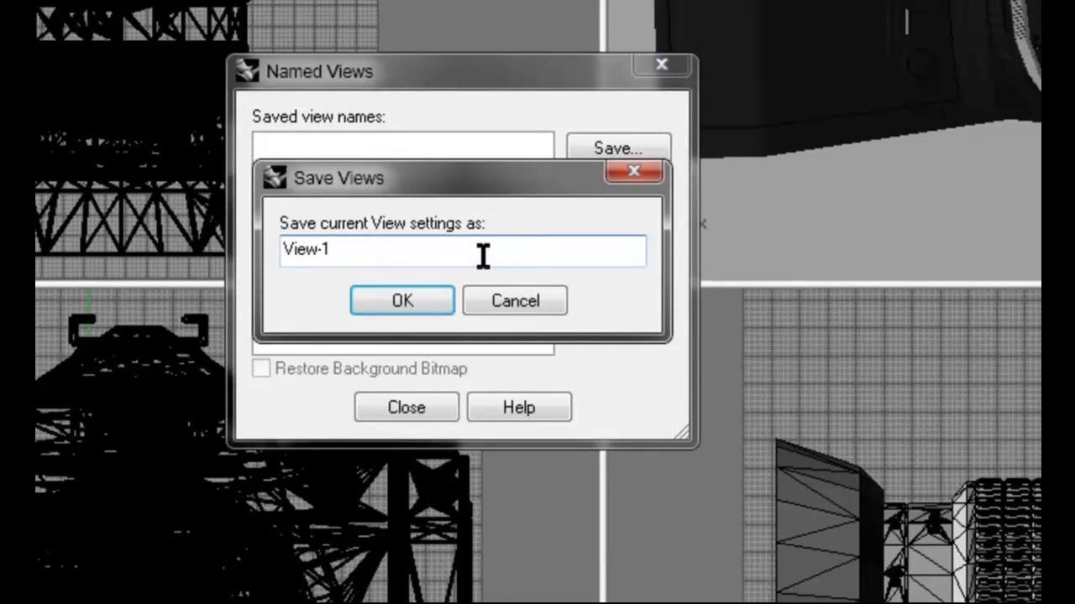
click(424, 304)
click(406, 407)
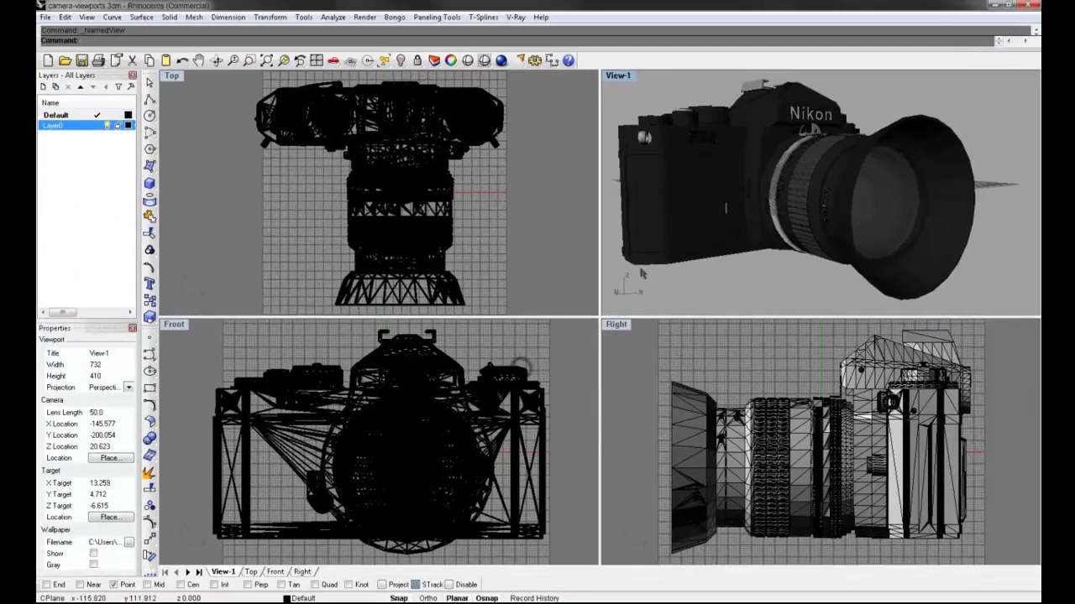
Turn the perspective viewport to a distant view from the camera's other side and restore the named view View-1
scroll(756, 206, down, 8)
right_drag(865, 97, 737, 224)
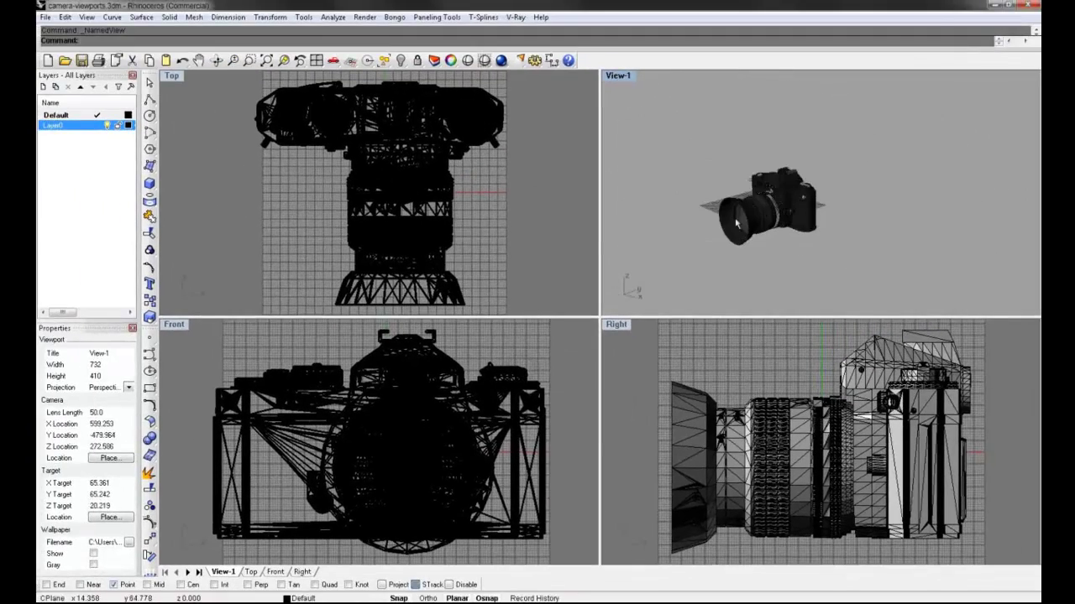
click(629, 80)
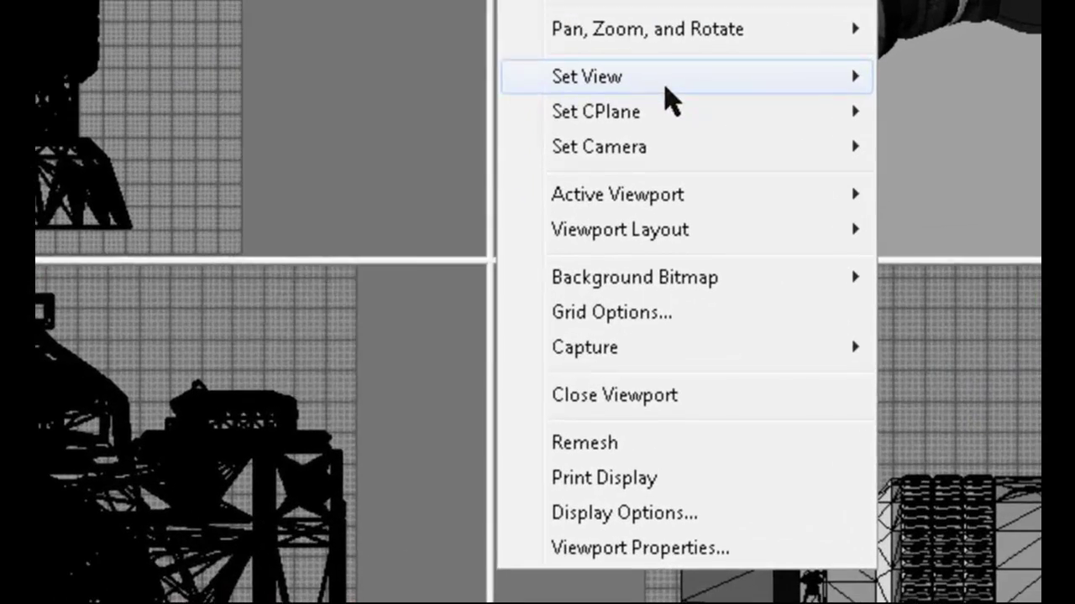
click(667, 250)
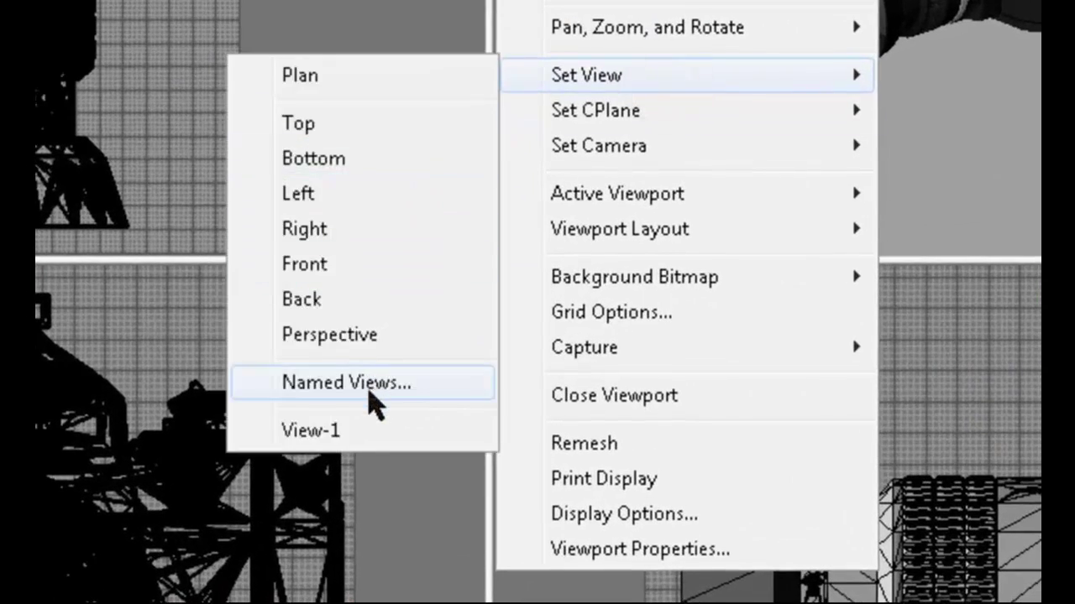
click(357, 422)
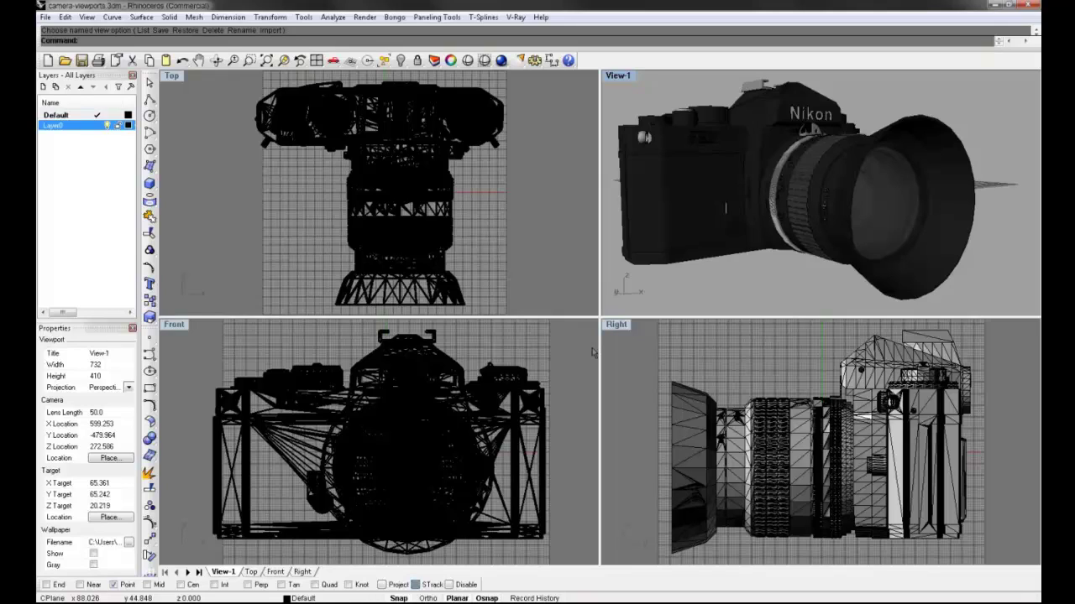
Activate the Top viewport and review the view commands and display modes available for it
click(172, 76)
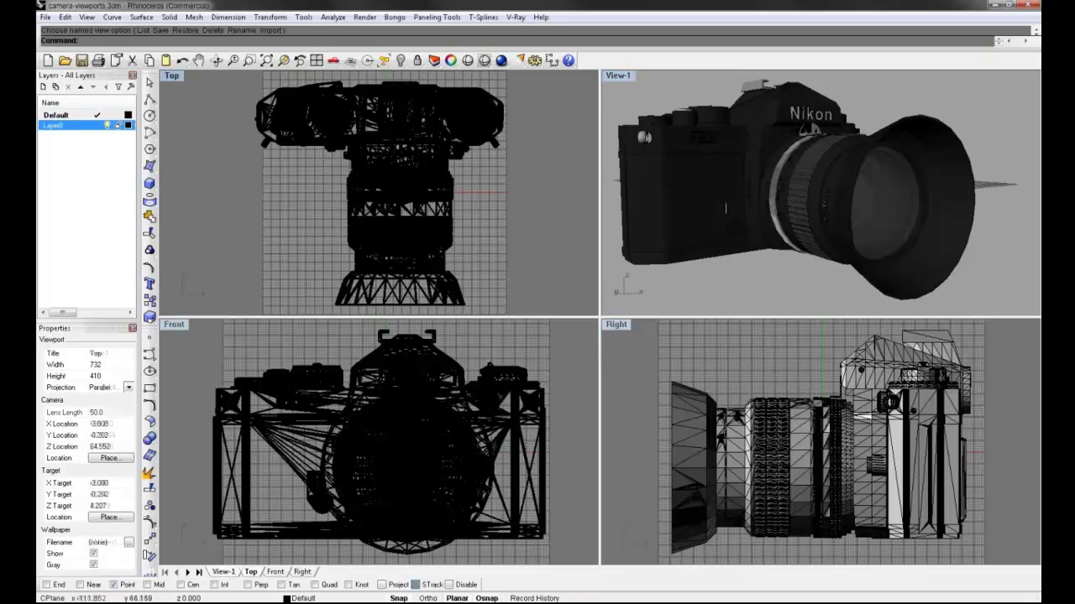
click(177, 78)
click(88, 16)
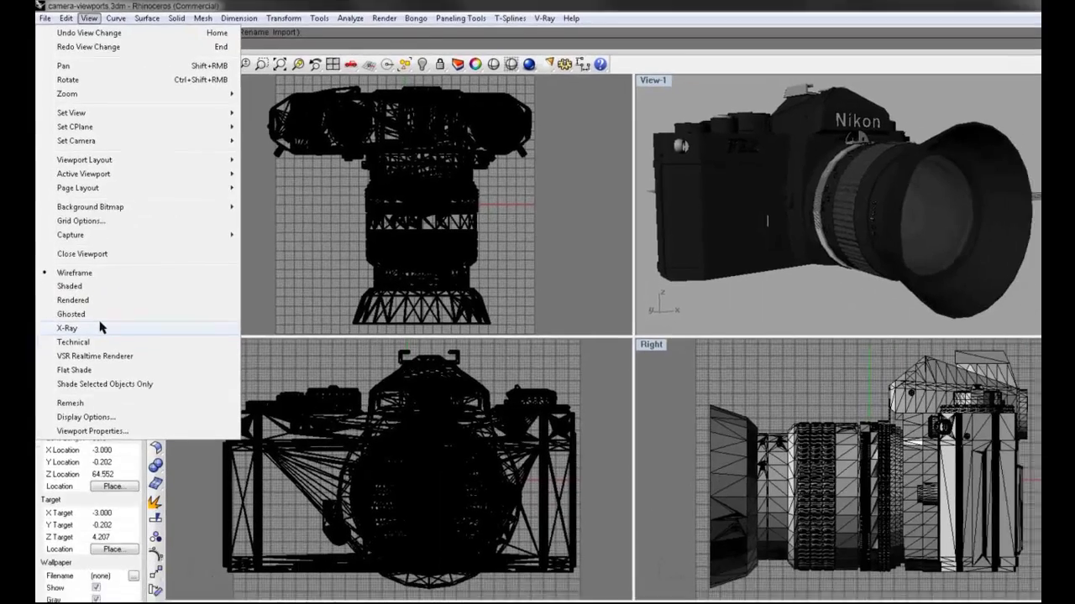
click(769, 215)
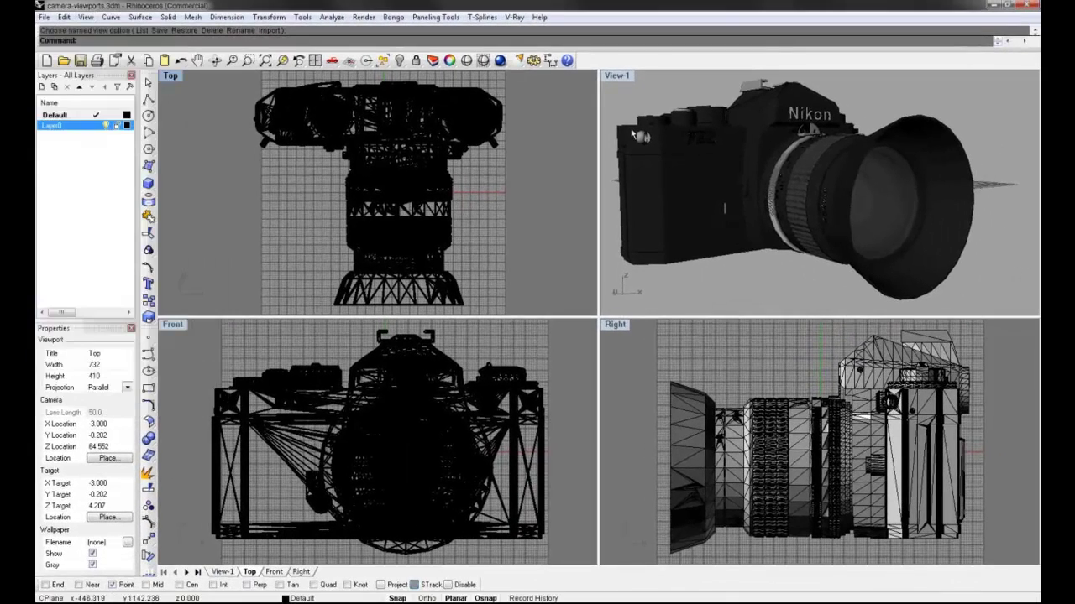
Maximize the View-1 viewport, and switch to showing the Top viewport maximized instead
click(628, 78)
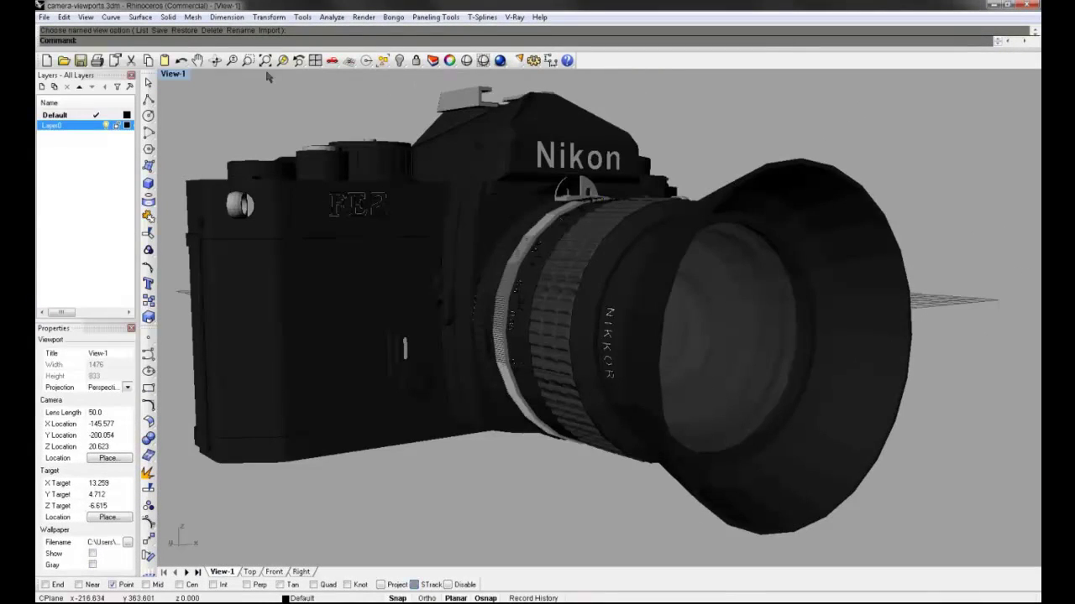
double_click(178, 76)
double_click(177, 76)
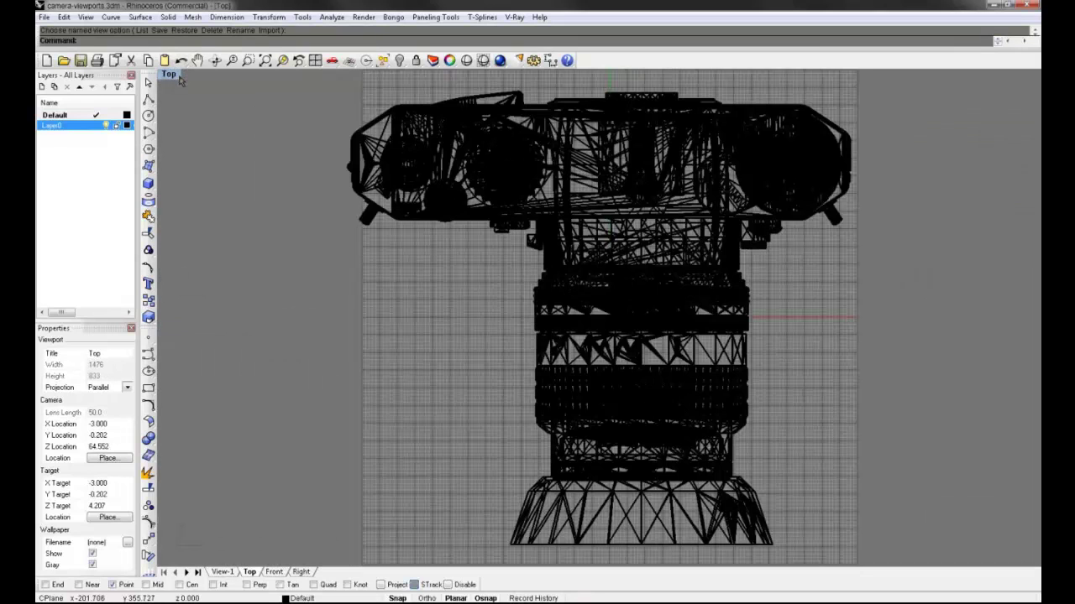
Cycle through the maximized viewports, ending on Right, and restore the four-viewport layout
key(ctrl+Tab)
key(ctrl+Tab)
key(ctrl+Tab)
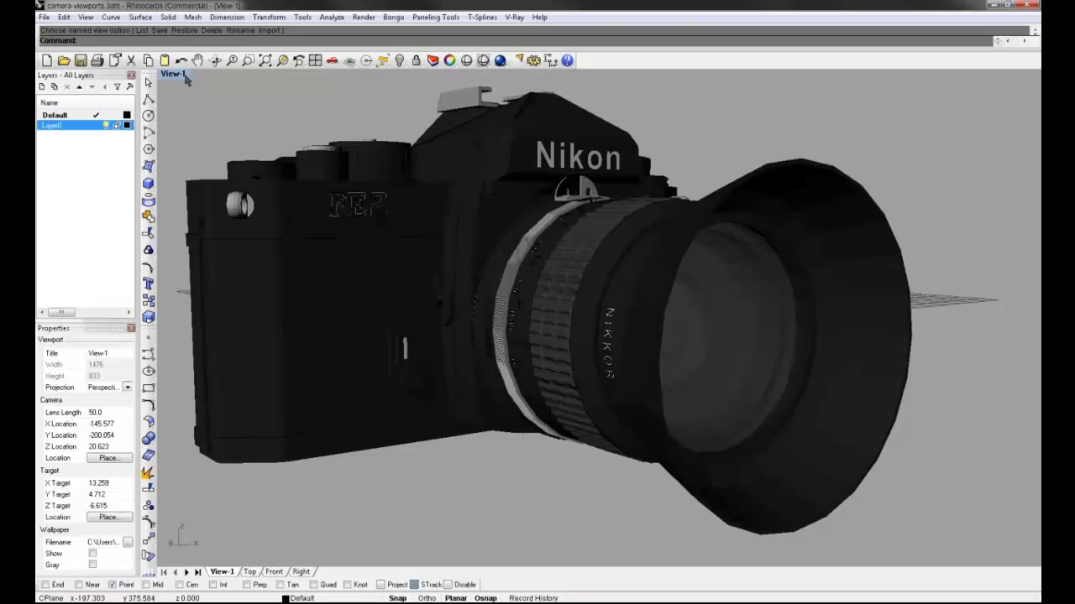
key(ctrl+Tab)
key(ctrl+Tab)
key(ctrl+Tab)
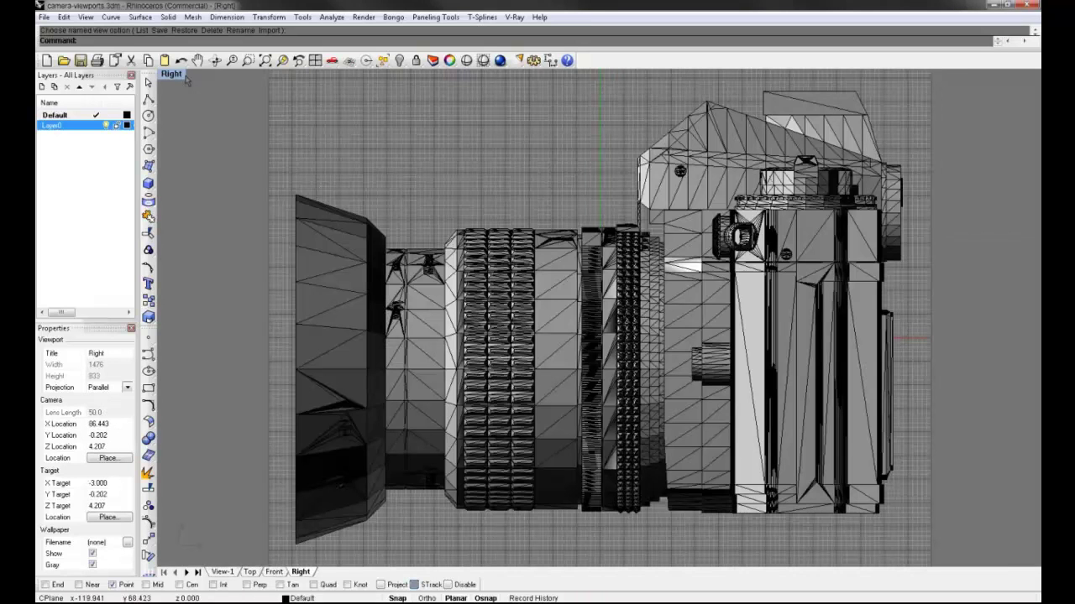
double_click(175, 75)
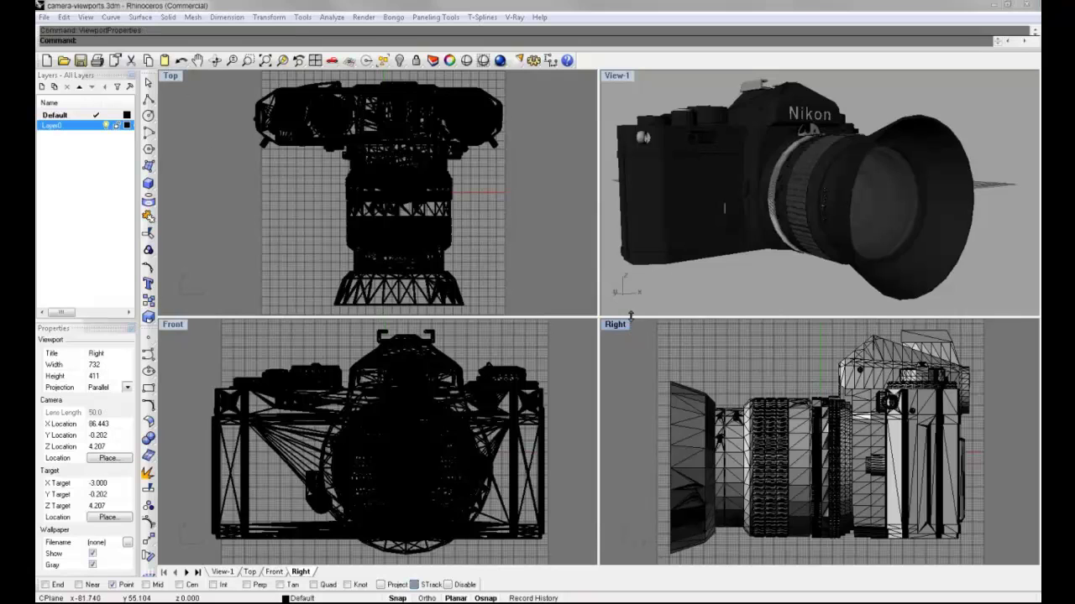
Resize the viewports by moving their shared borders so that View-1 becomes the largest and the Front and Right viewports become smaller
drag(629, 315, 629, 436)
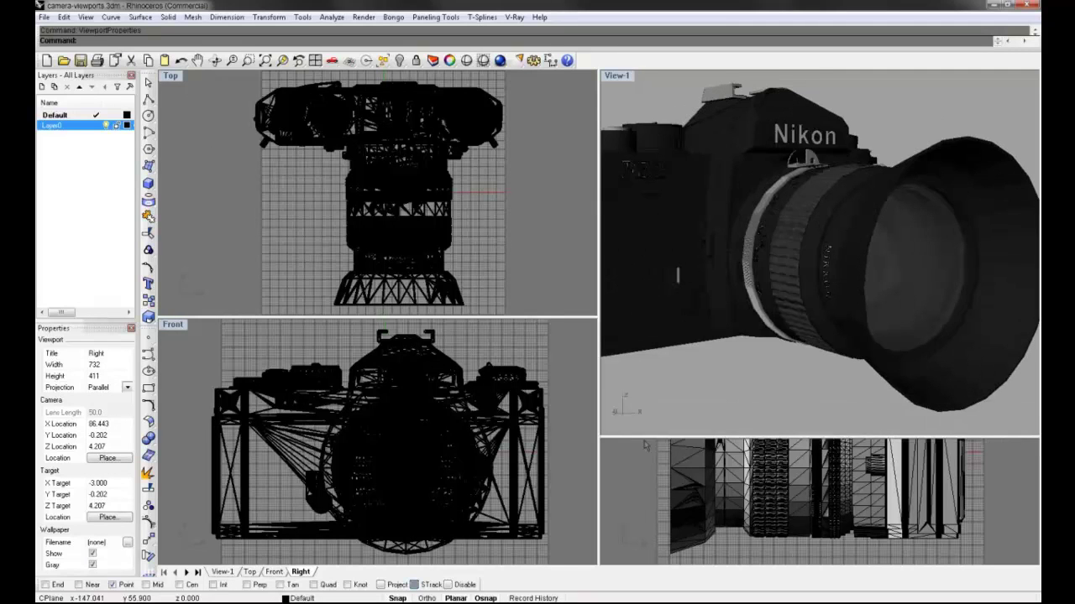
click(593, 384)
drag(476, 395, 475, 395)
drag(427, 317, 429, 387)
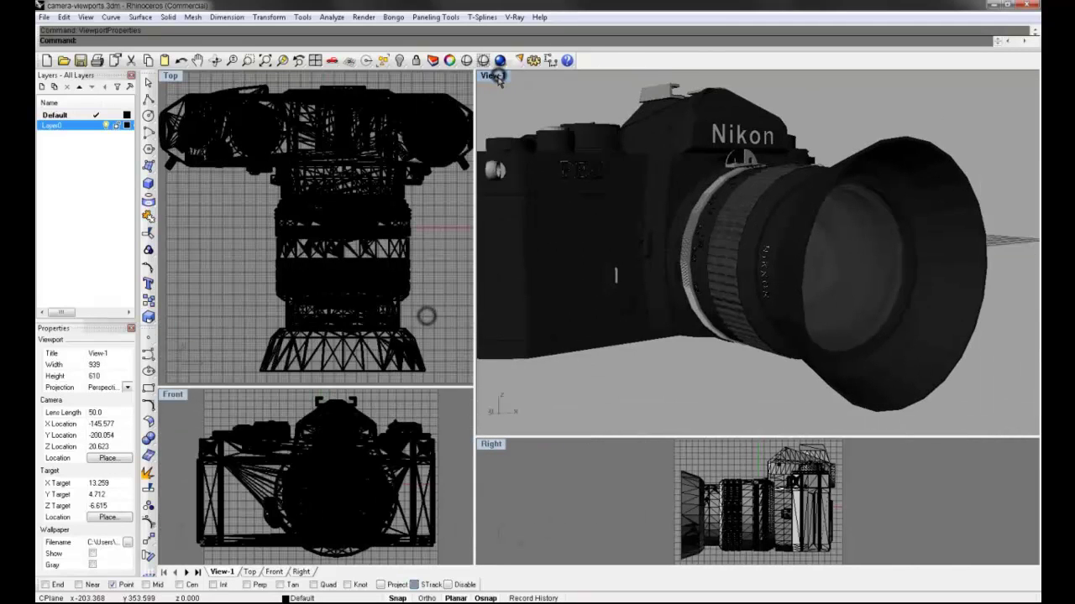
Move the View-1 viewport out of its place in the layout so it overlaps the neighbouring viewports
drag(497, 76, 278, 168)
scroll(374, 253, down, 10)
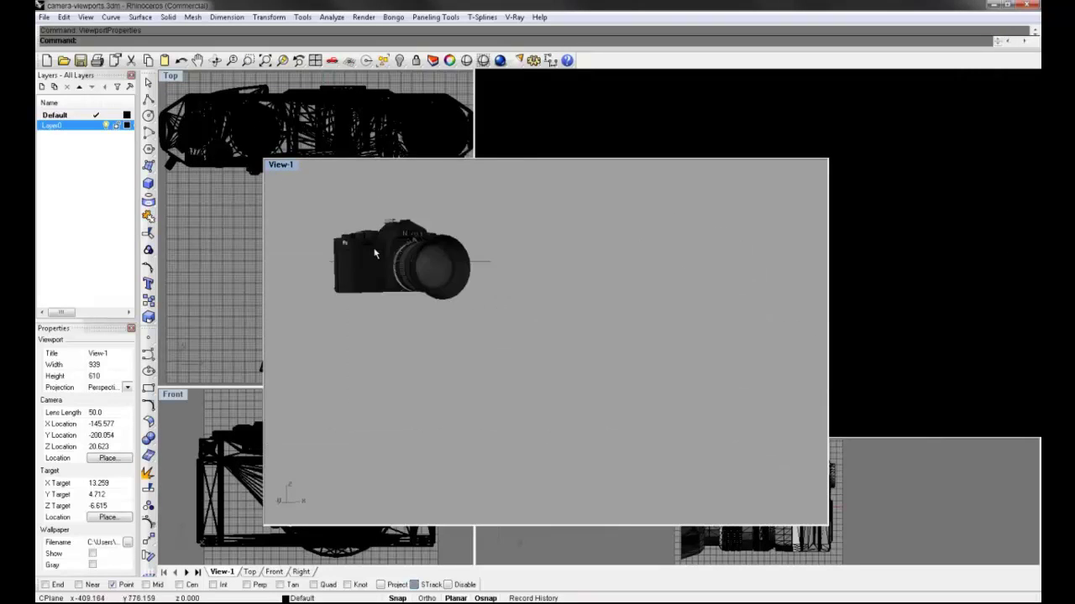
scroll(375, 253, up, 10)
scroll(374, 253, down, 5)
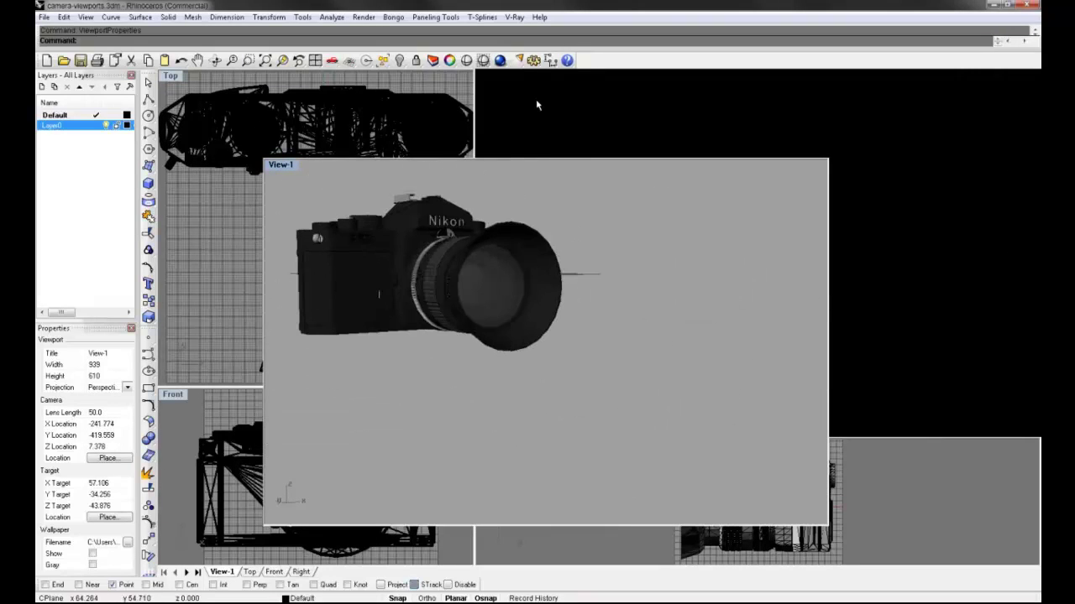
Split the View-1 viewport horizontally, then separate the two resulting viewports and narrow the upper one
click(315, 60)
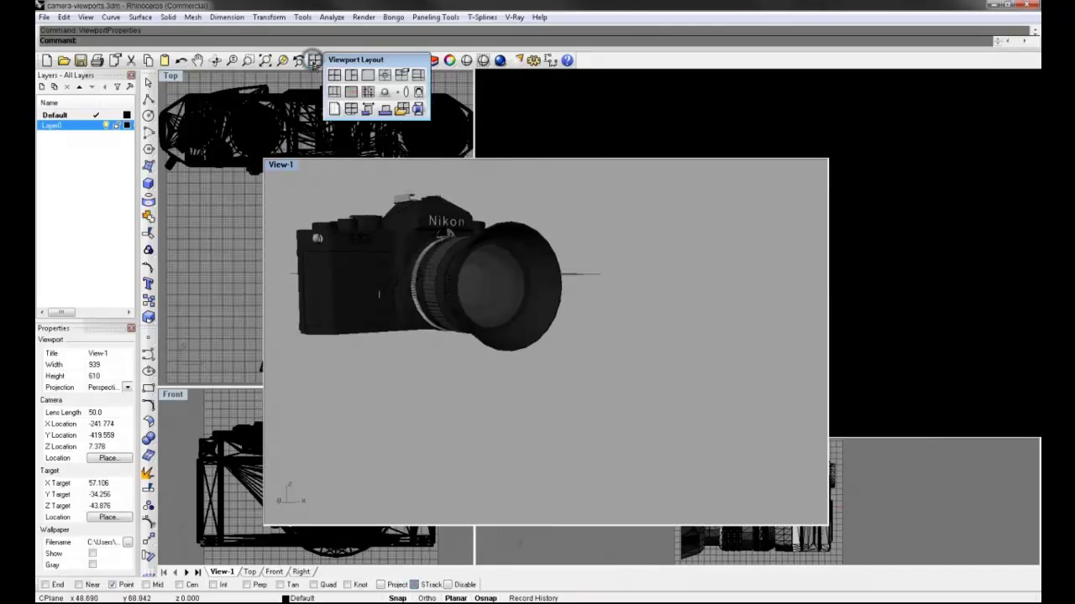
click(367, 75)
drag(273, 341, 661, 130)
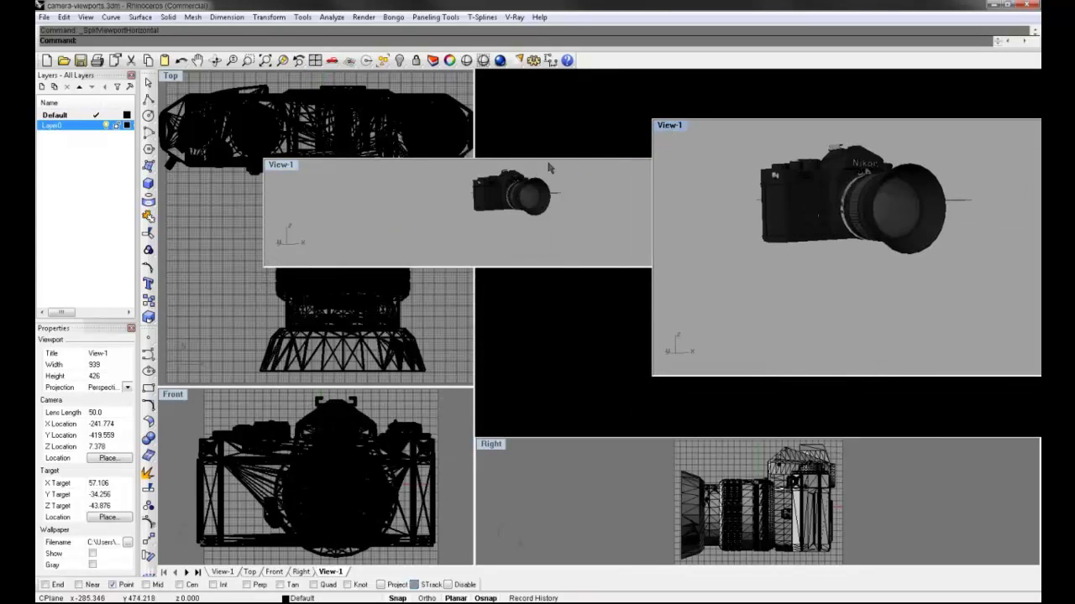
drag(263, 193, 510, 204)
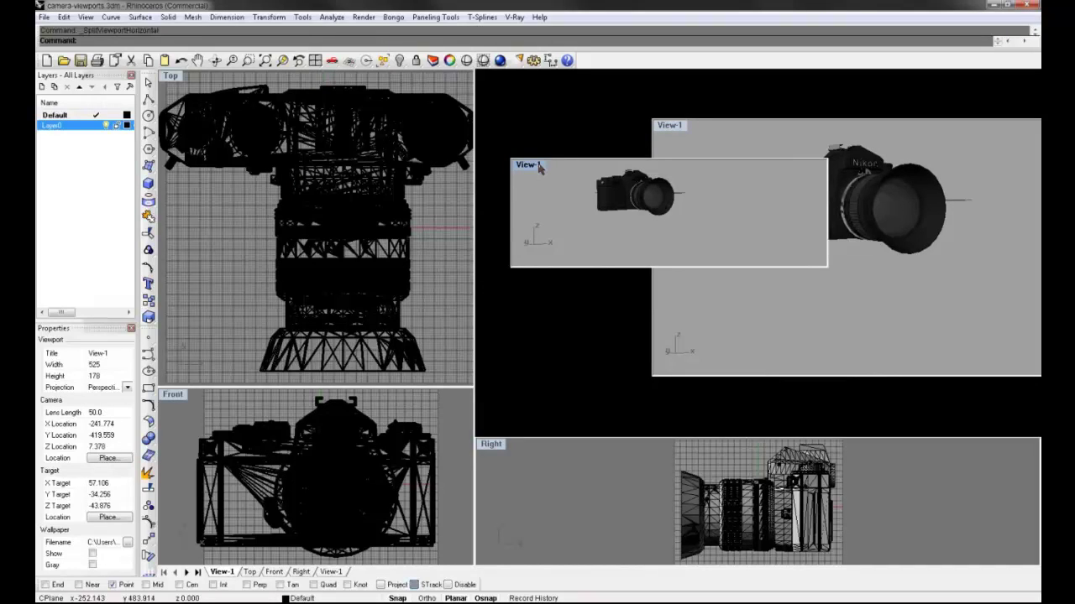
Detach the Viewport Layout tool palette so its commands stay available over the viewports
click(315, 60)
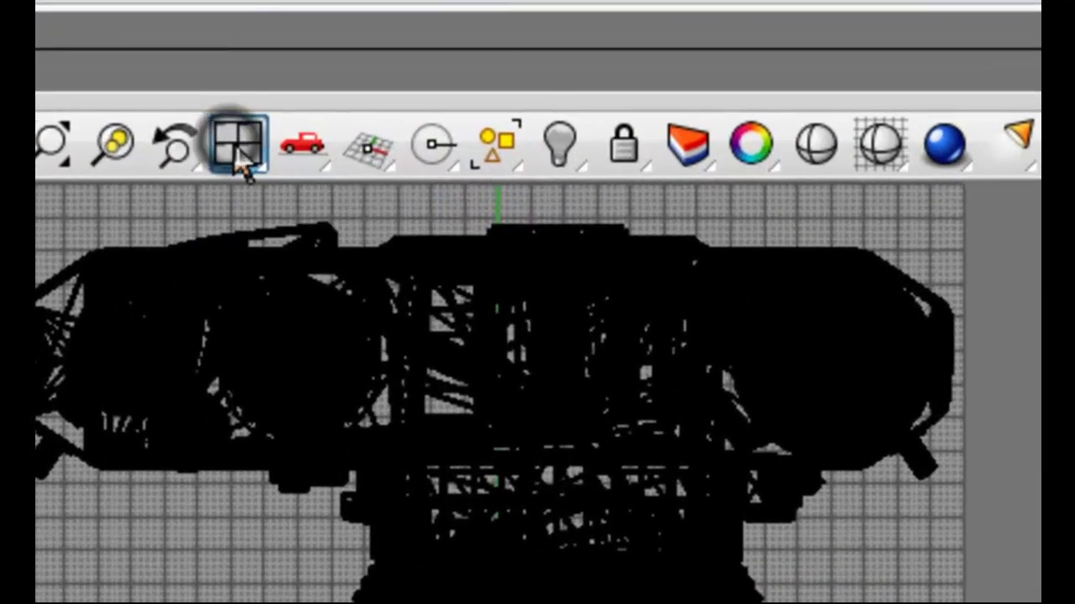
click(256, 135)
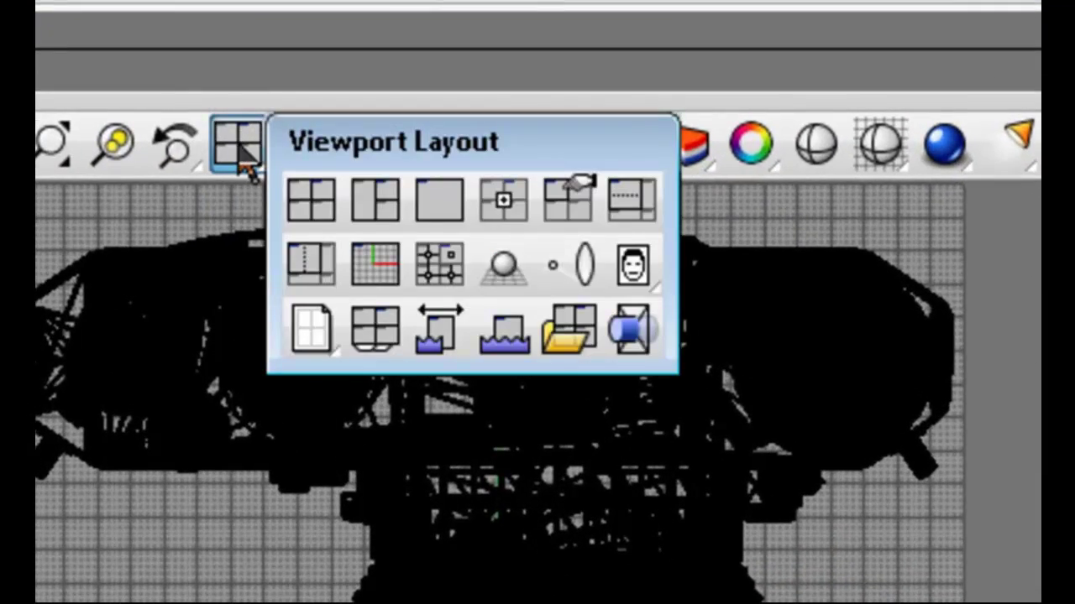
drag(309, 143, 272, 232)
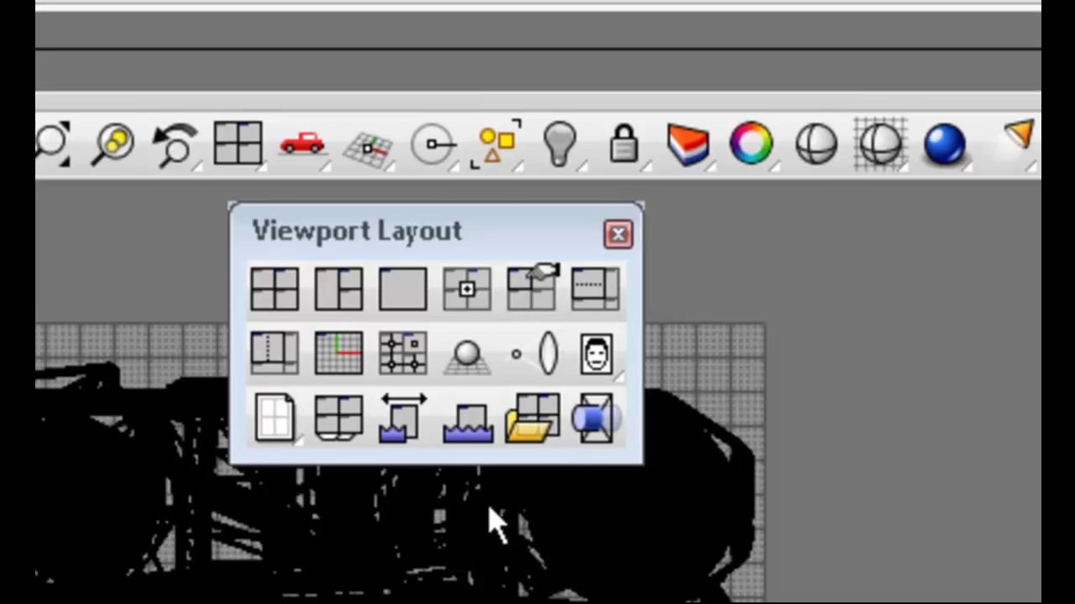
click(393, 428)
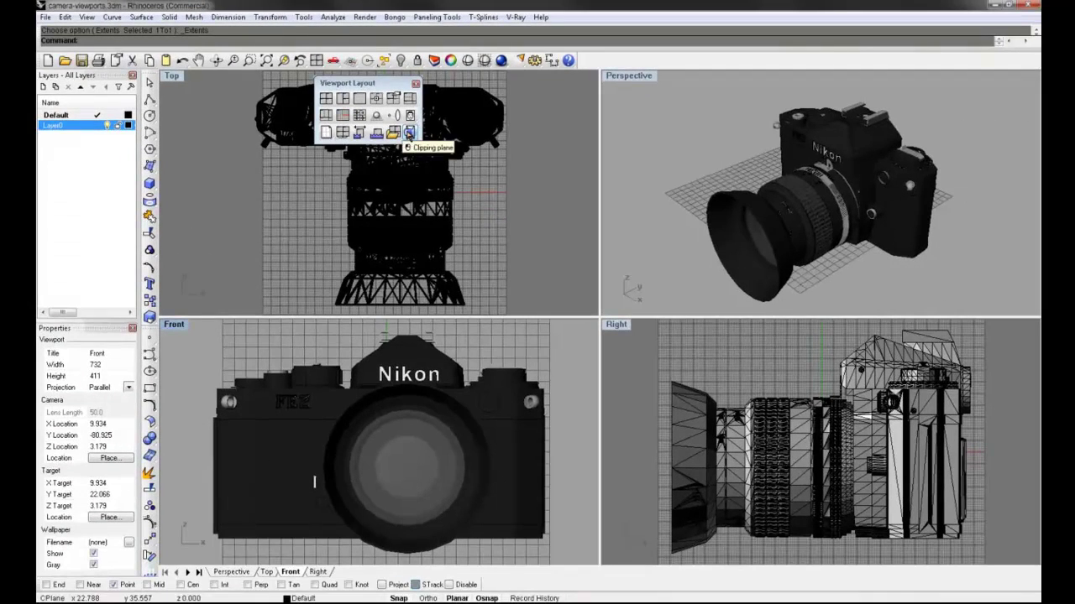
Try a clipping plane drawn in the Front viewport on the camera model, shift it in the Right viewport, and delete it
click(409, 134)
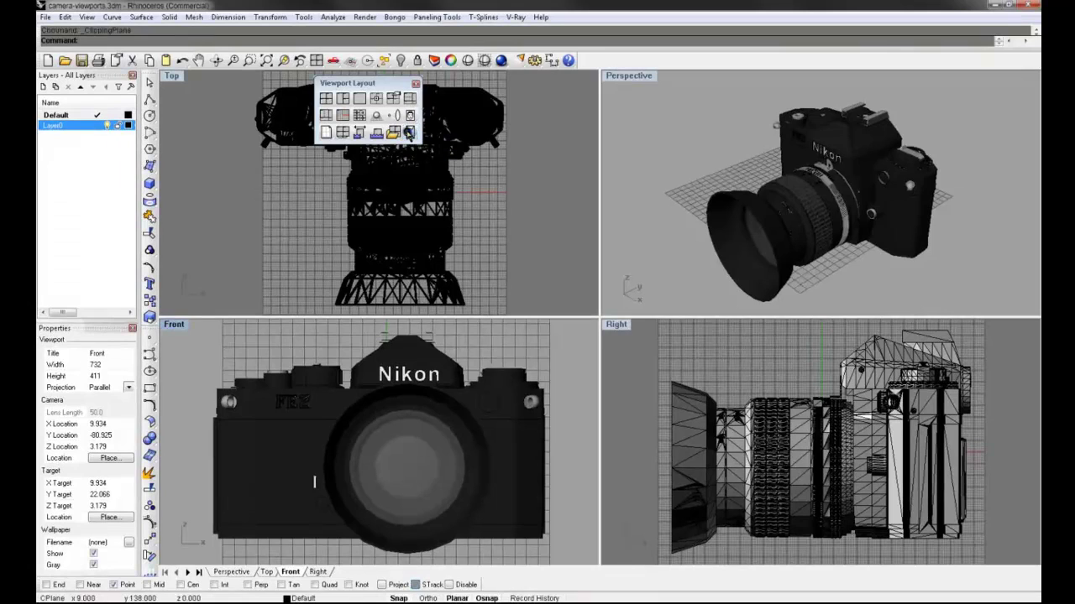
click(656, 119)
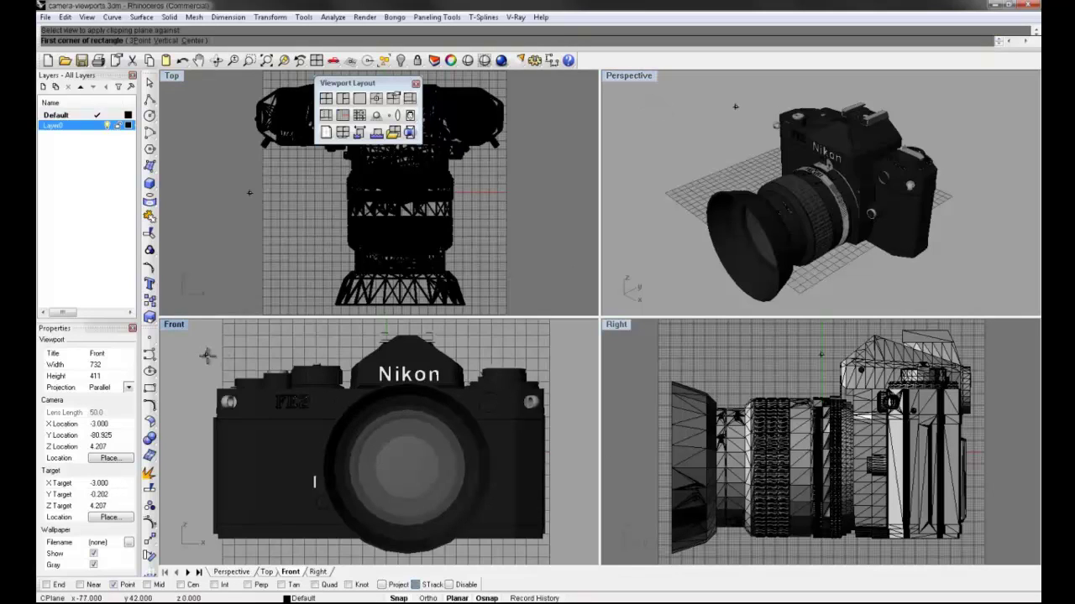
click(199, 326)
click(199, 325)
drag(822, 344, 701, 351)
key(Delete)
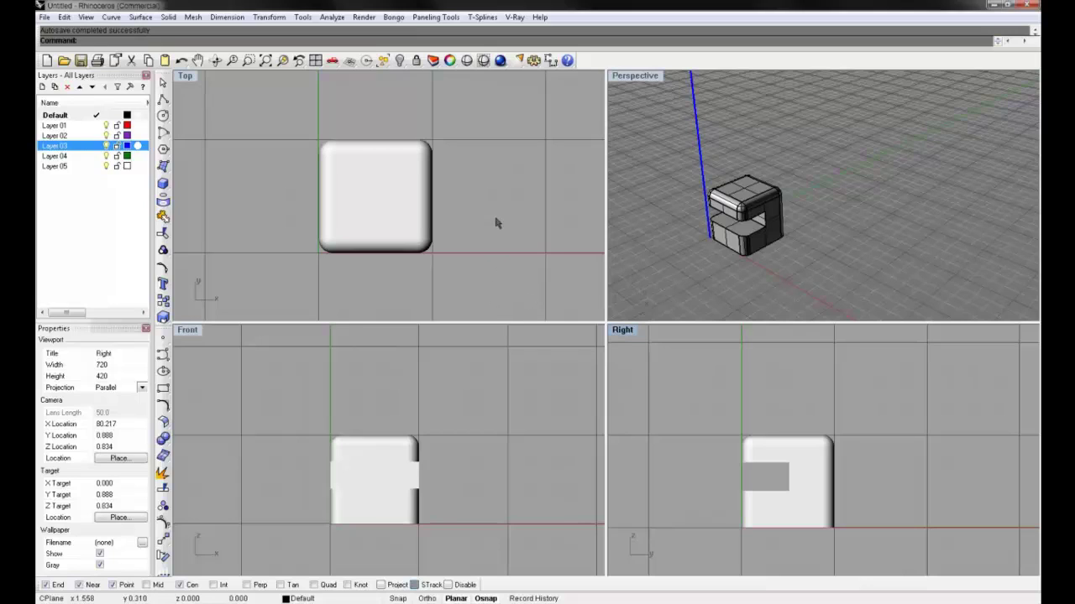
Practise navigating around the notched rounded cube by panning the Front and Right viewports and orbiting the Perspective viewport
click(344, 355)
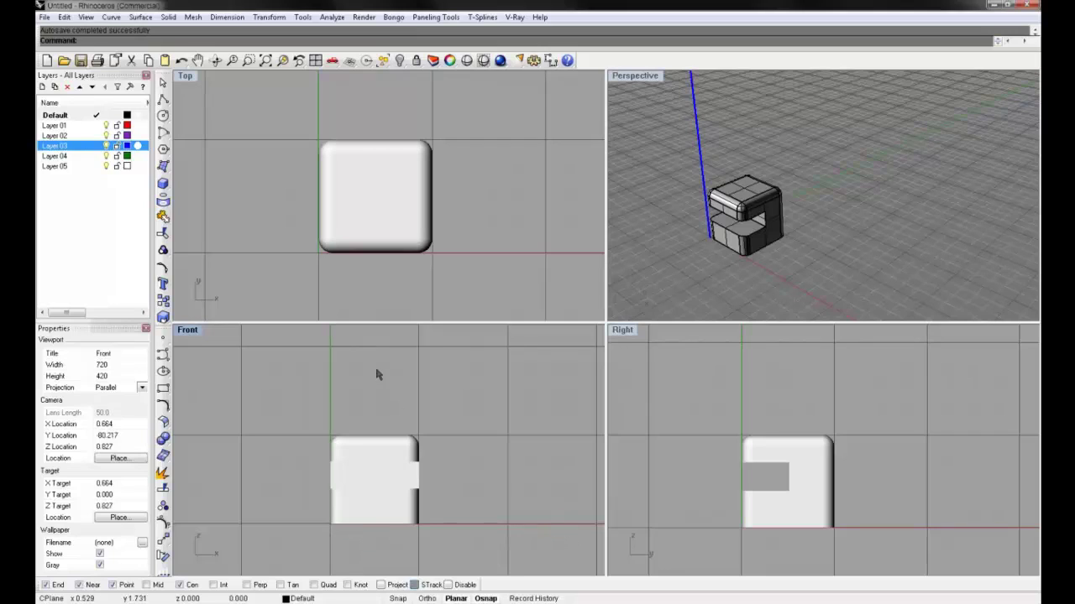
right_drag(485, 523, 473, 530)
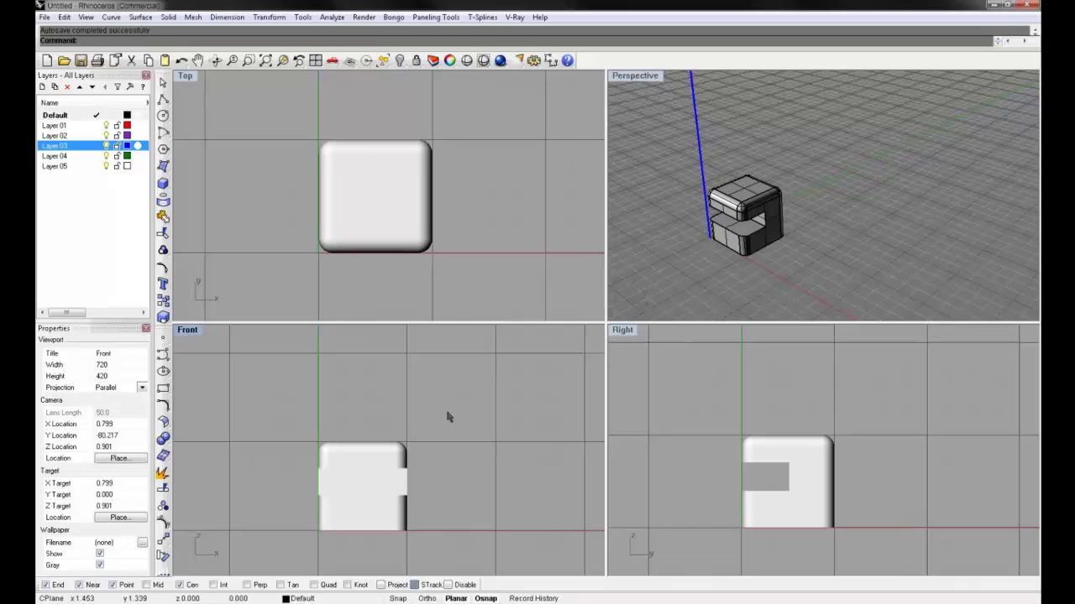
mouse_move(466, 429)
right_down()
mouse_move(456, 427)
mouse_move(478, 422)
right_up()
mouse_move(727, 401)
right_down()
mouse_move(698, 402)
mouse_move(732, 406)
right_up()
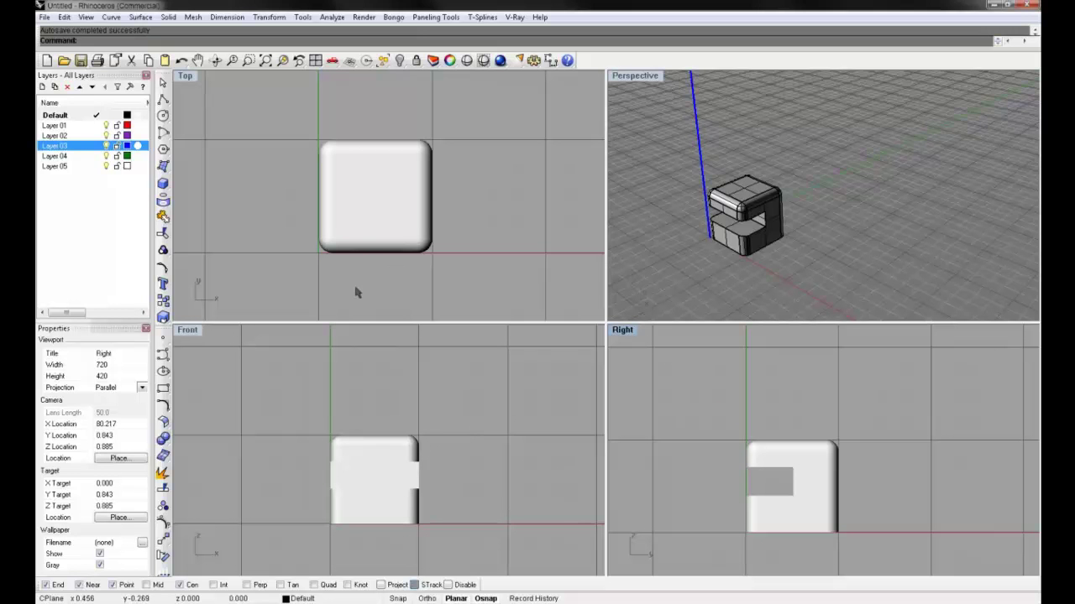
click(1037, 167)
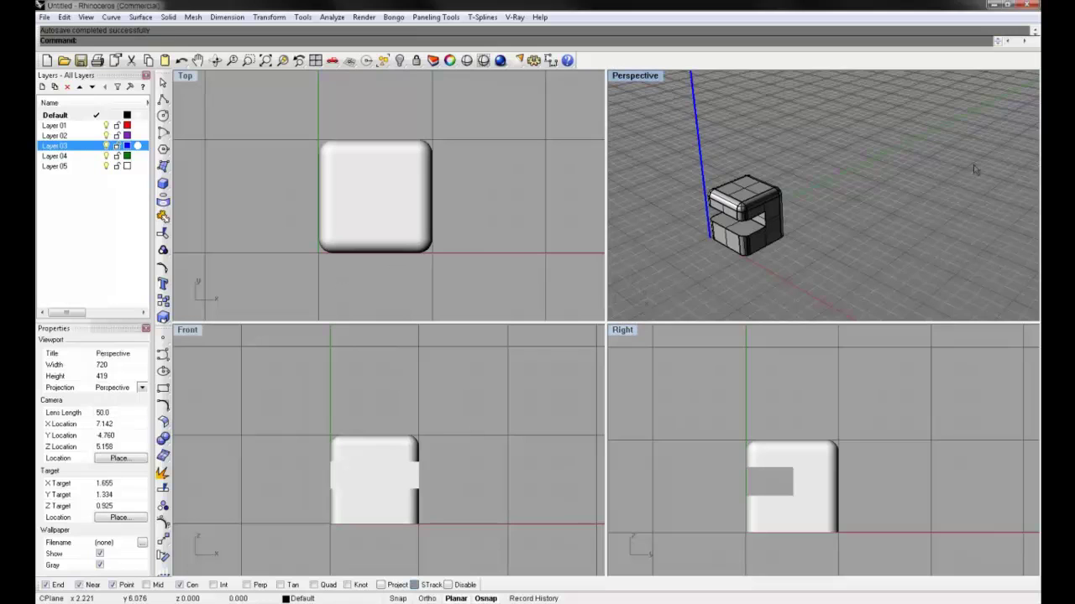
right_drag(978, 175, 1028, 164)
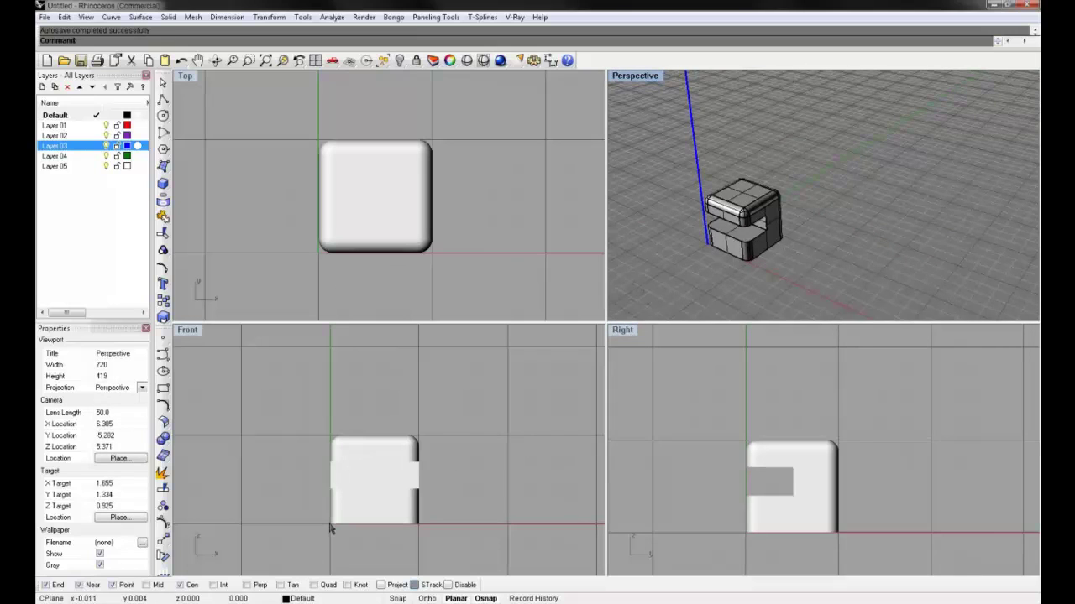
scroll(375, 438, up, 3)
Move the notched cube one grid square toward negative Y in the Right viewport and back to about its starting position
click(818, 488)
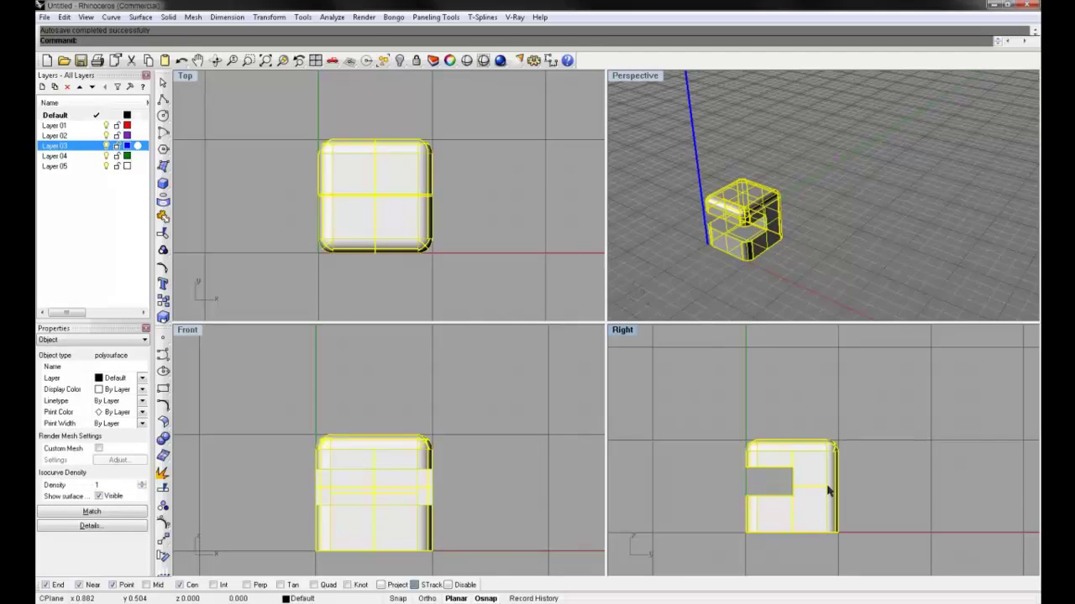
drag(826, 491, 746, 487)
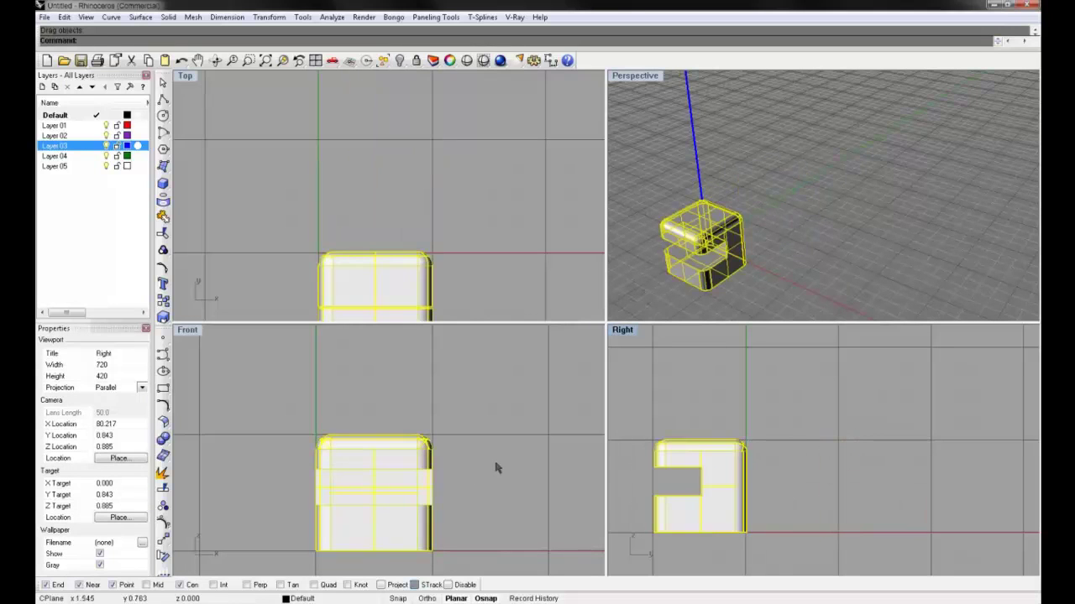
mouse_move(395, 443)
right_down()
mouse_move(379, 415)
mouse_move(390, 426)
right_up()
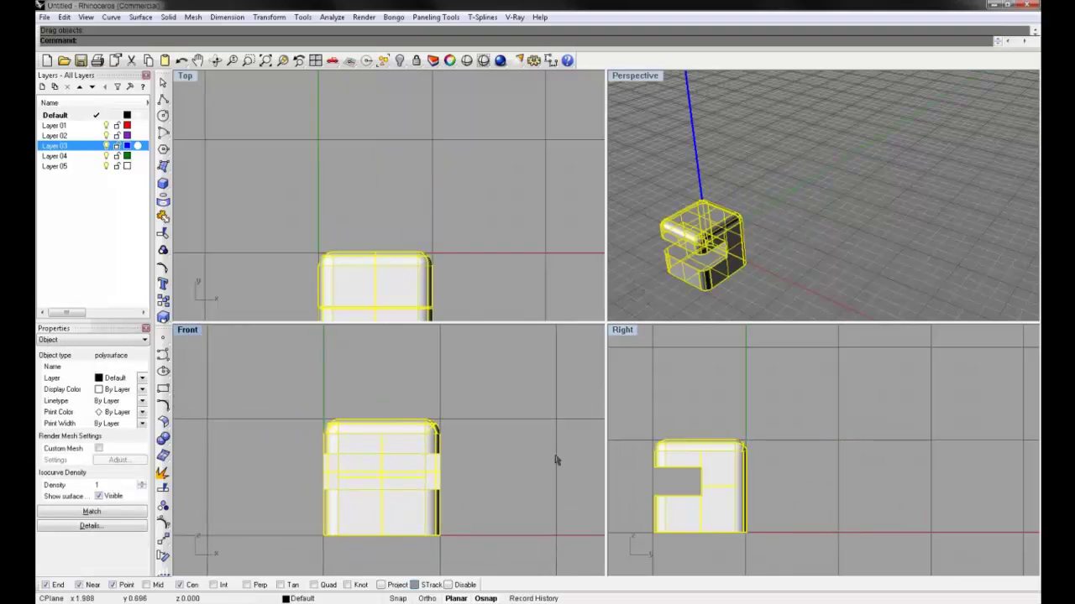
drag(716, 486, 810, 486)
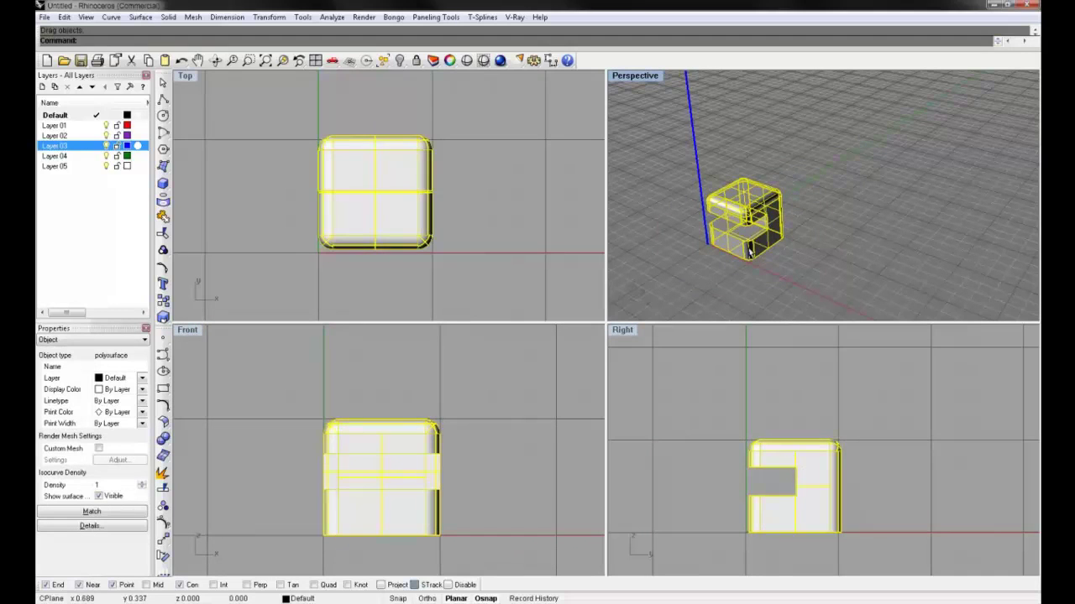
Try raising the notched cube about one grid square along Z from the Perspective viewport, and undo the move
drag(749, 250, 742, 199)
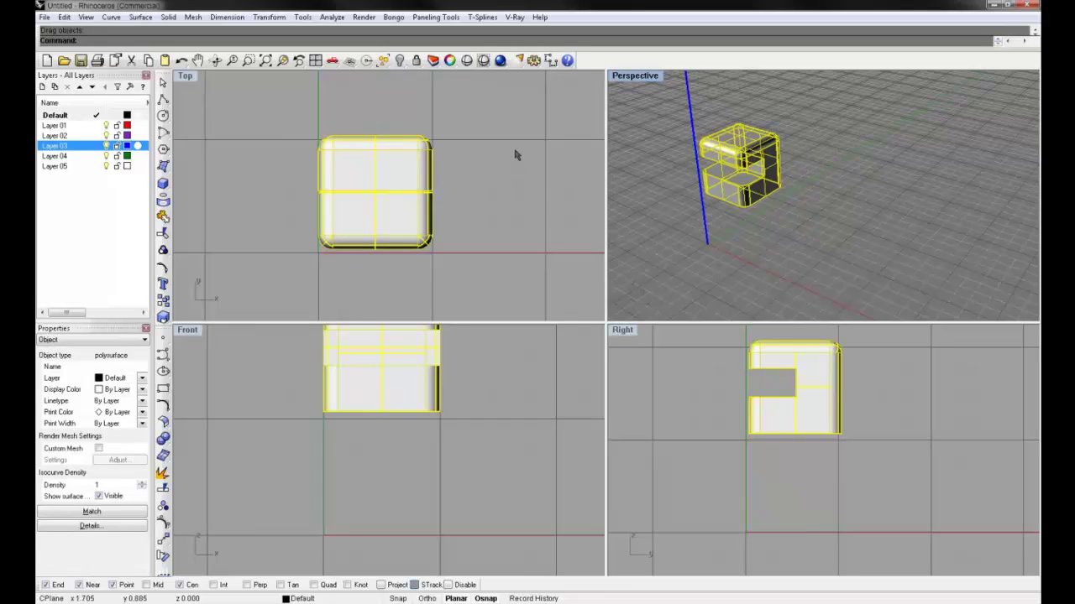
right_drag(513, 153, 489, 167)
shift+right_drag(739, 201, 761, 182)
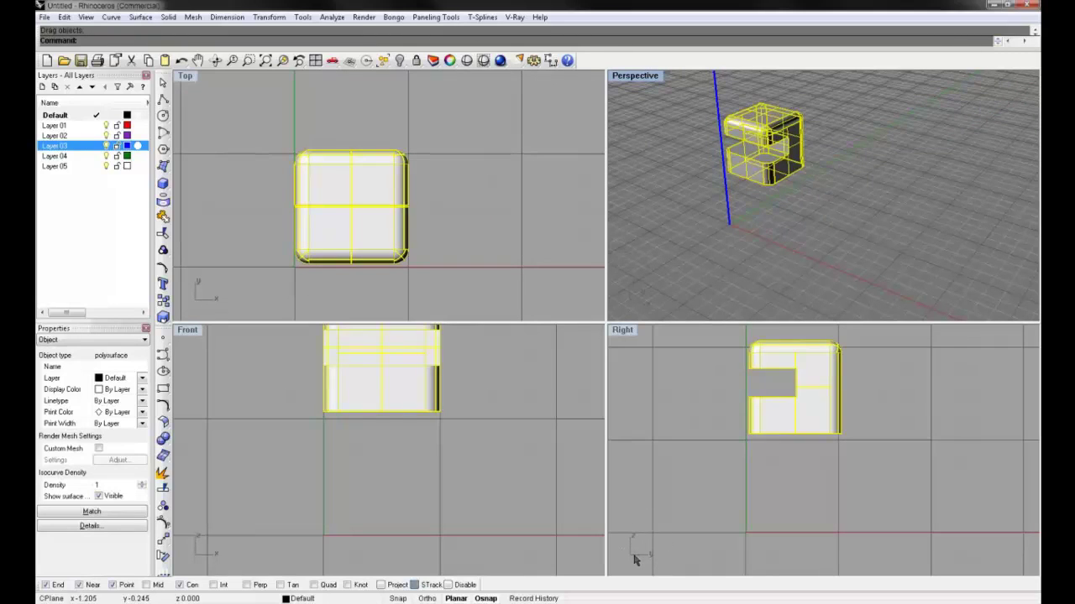
right_drag(771, 460, 721, 472)
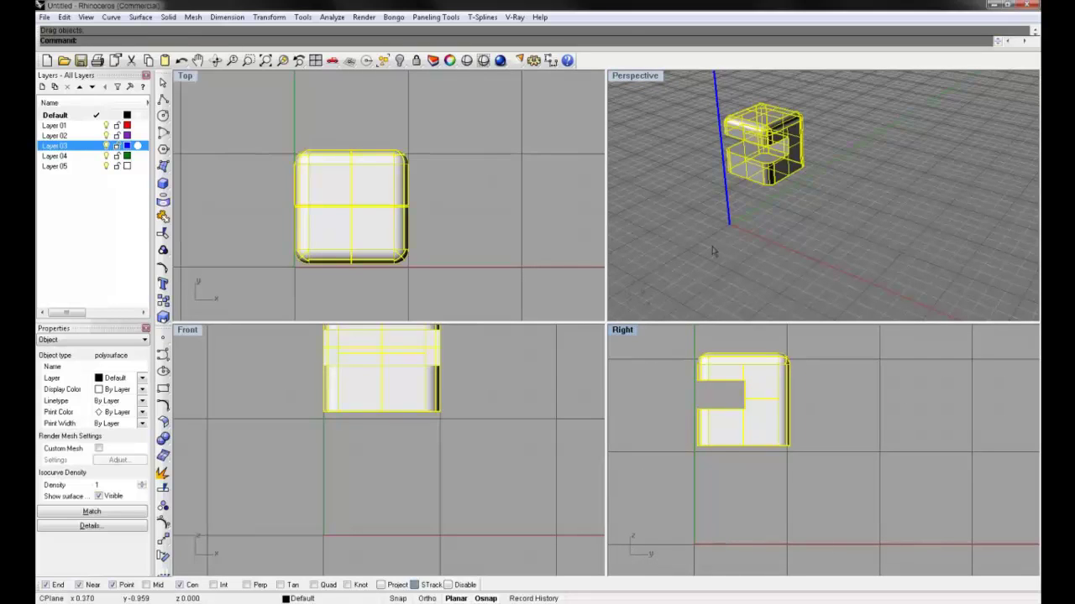
shift+right_drag(723, 228, 726, 252)
mouse_move(744, 269)
right_down()
mouse_move(727, 269)
mouse_move(741, 240)
mouse_move(760, 232)
mouse_move(750, 252)
mouse_move(689, 264)
mouse_move(860, 280)
mouse_move(871, 240)
mouse_move(869, 254)
mouse_move(709, 268)
mouse_move(755, 264)
right_up()
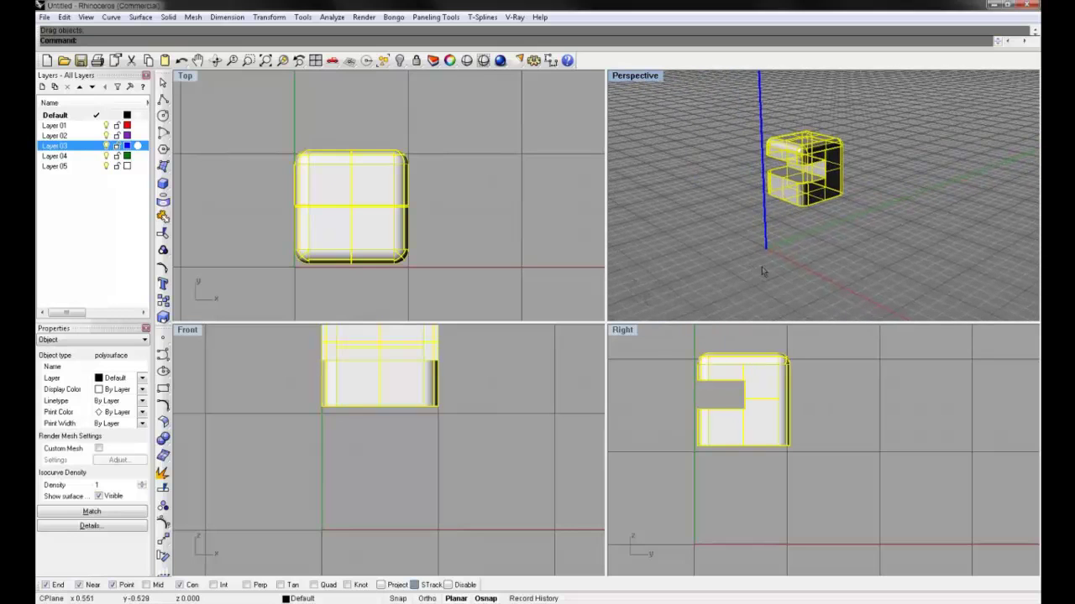
key(ctrl+z)
click(782, 291)
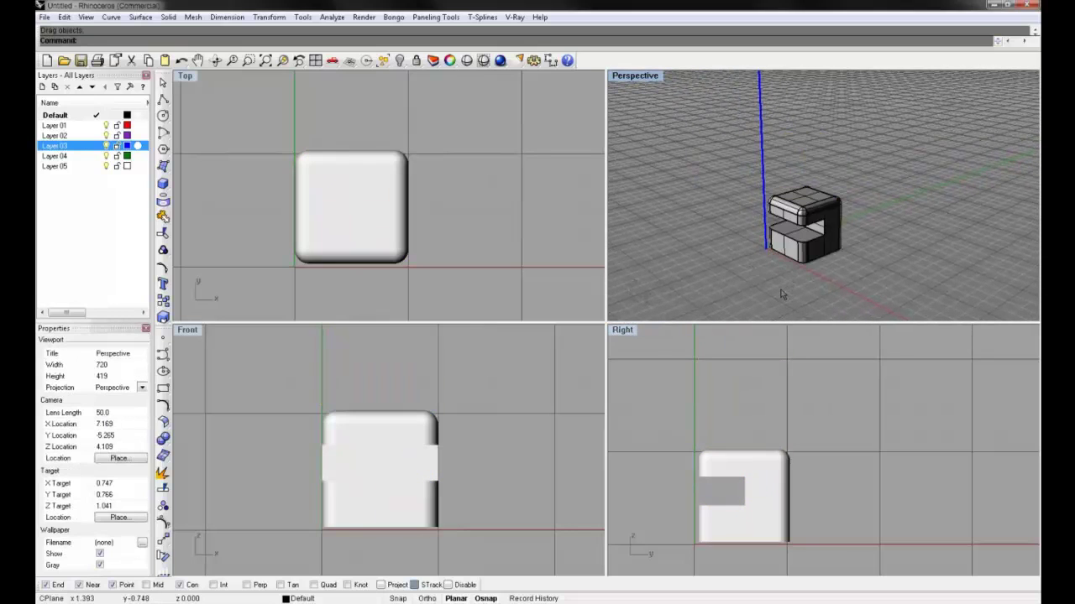
Orbit the Perspective viewport around the notched cube and pan the Right viewport
right_drag(769, 286, 651, 311)
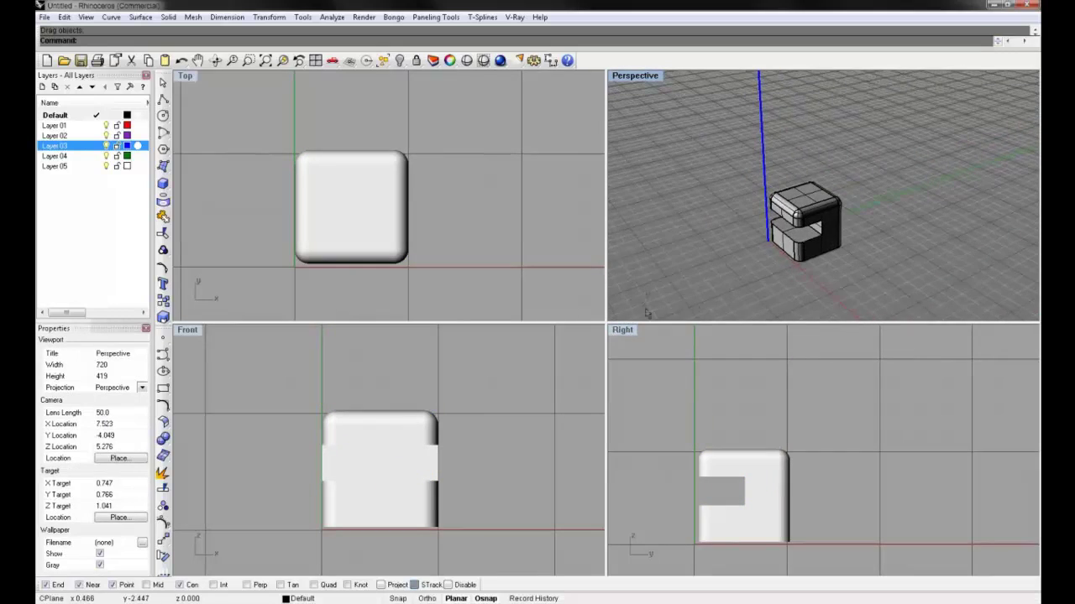
right_drag(701, 262, 742, 252)
right_drag(623, 467, 650, 451)
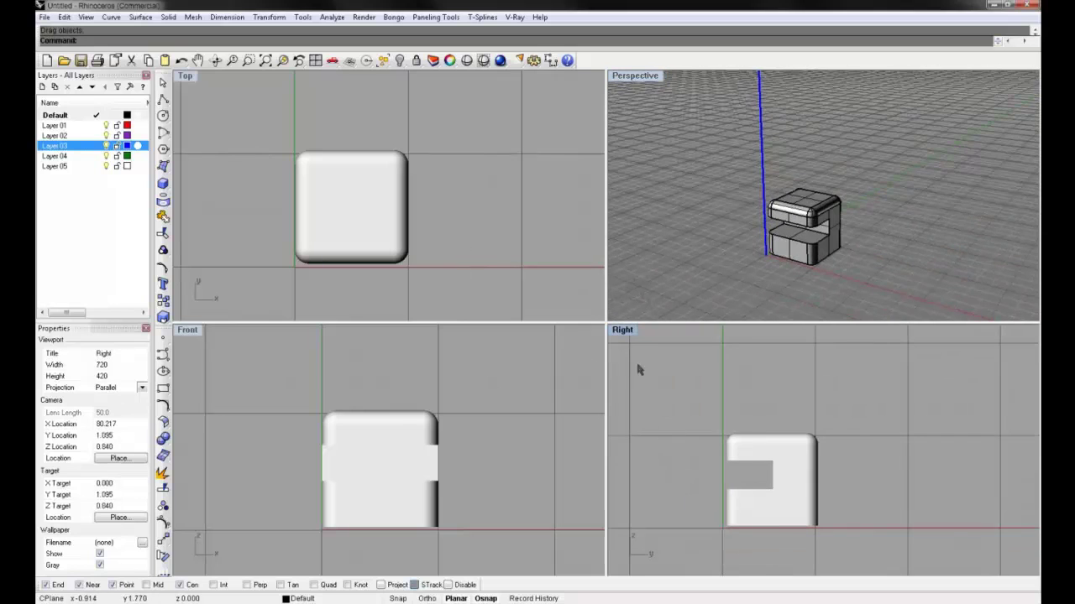
Review the standard orientations offered by Set View for the Right viewport without changing its view
click(631, 329)
mouse_move(680, 418)
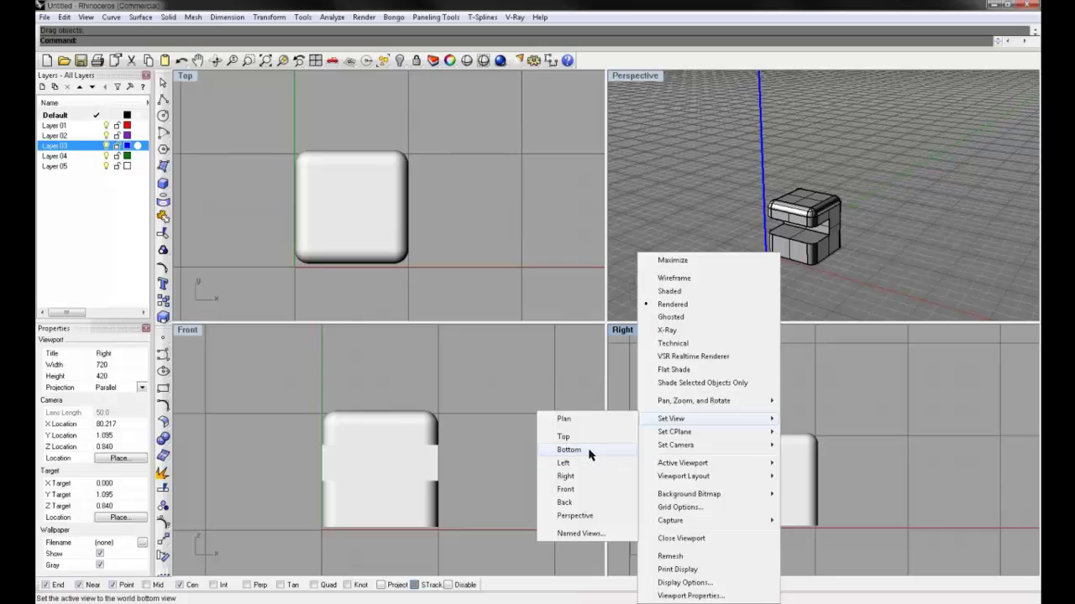
click(823, 442)
Practise switching the active viewport between Top, Front, Right and Perspective, panning the Right and Front viewports slightly
right_drag(646, 377, 649, 379)
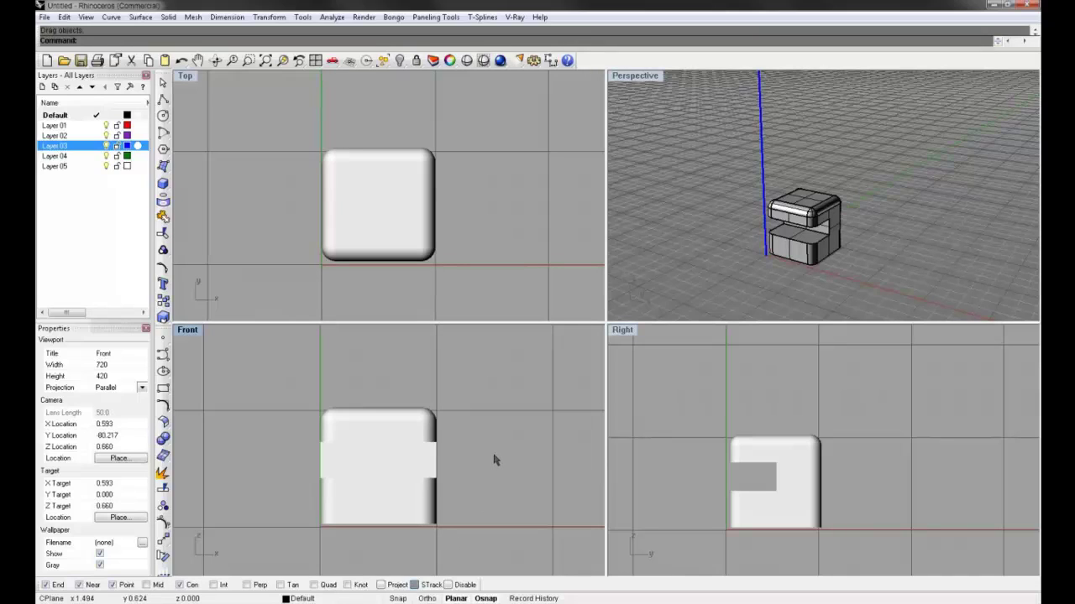
right_drag(708, 434, 731, 420)
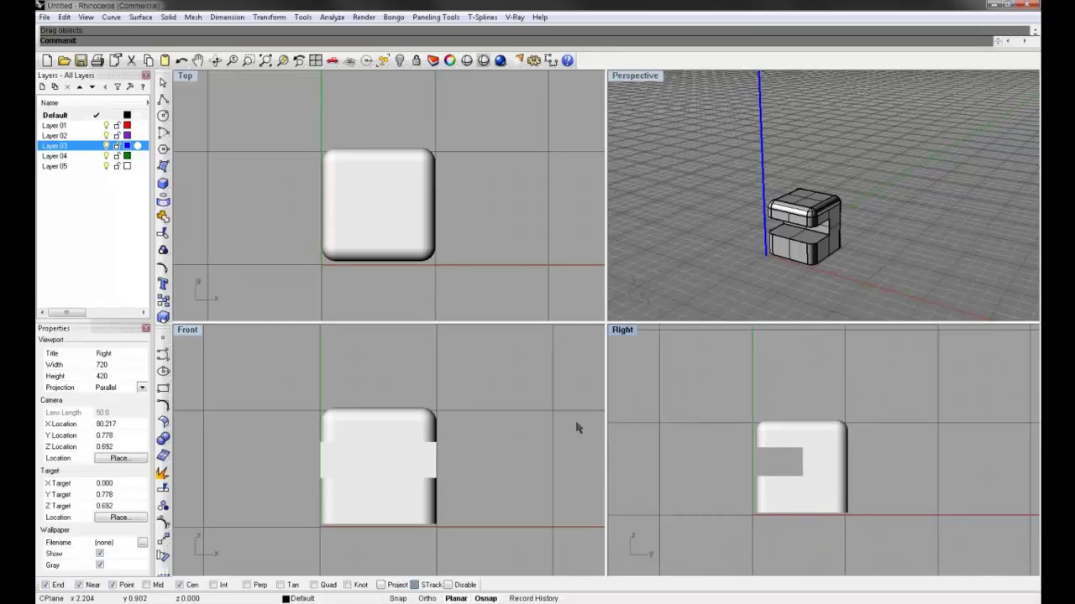
click(514, 226)
click(521, 398)
click(686, 398)
click(533, 408)
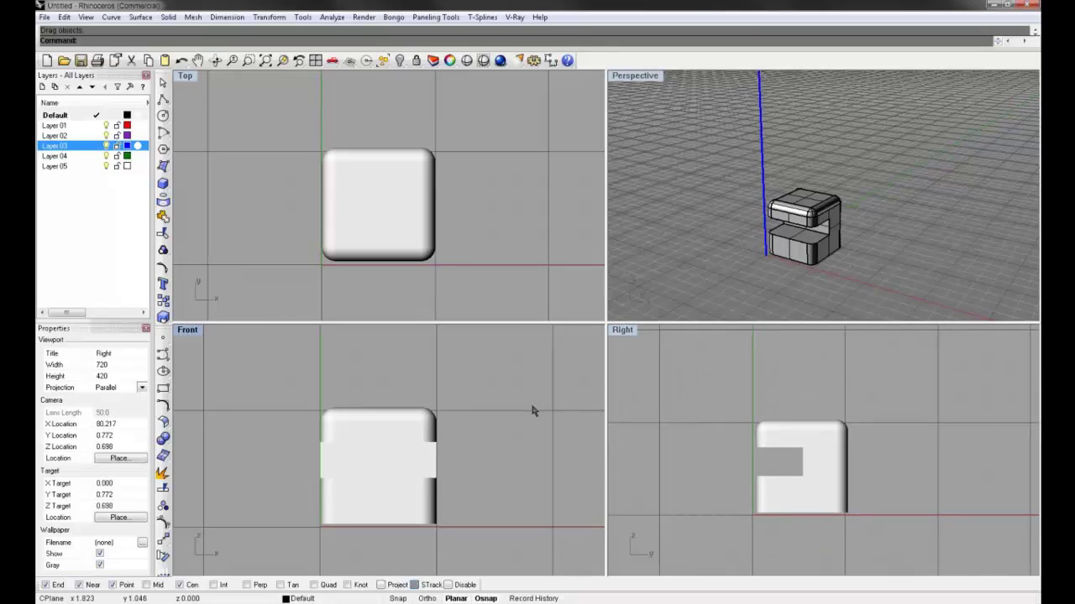
click(508, 287)
click(525, 378)
click(690, 281)
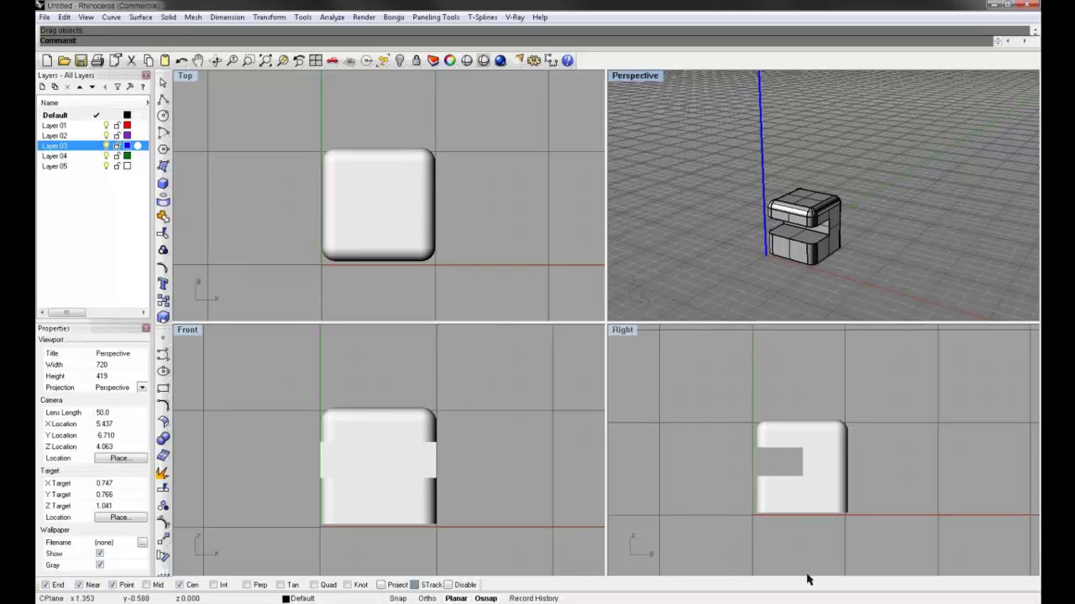
right_drag(329, 533, 335, 533)
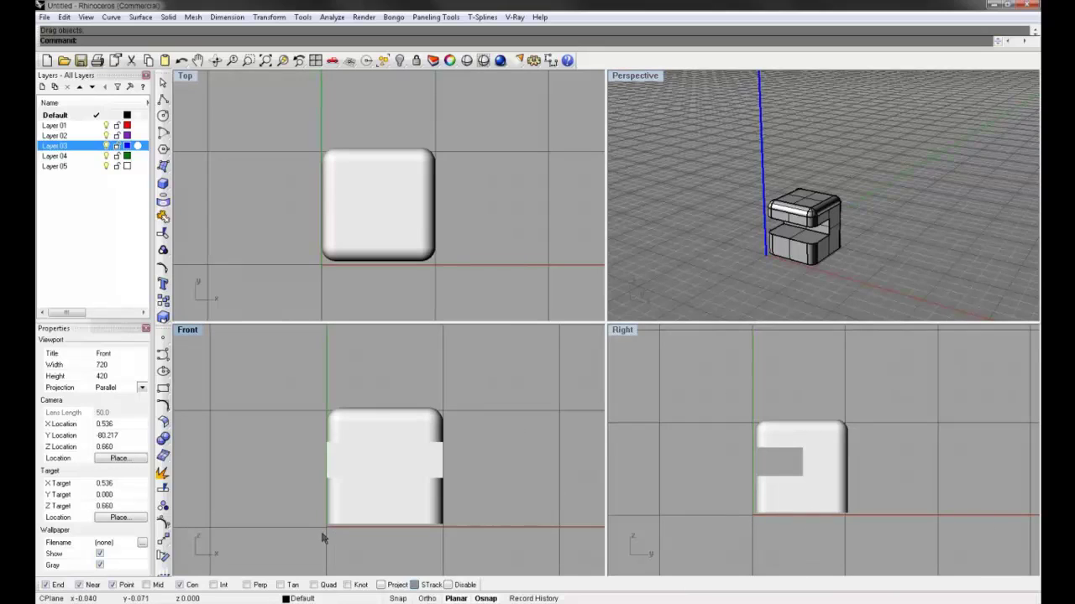